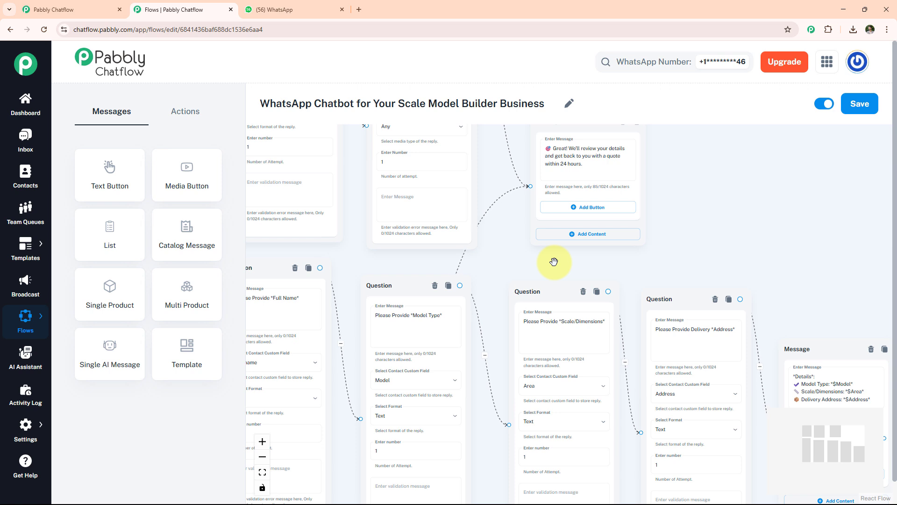
# Step: Switch to WhatsApp Web and send "I want to Build a Model" in the Scale Model Builder Business chat
pyautogui.click(285, 9)
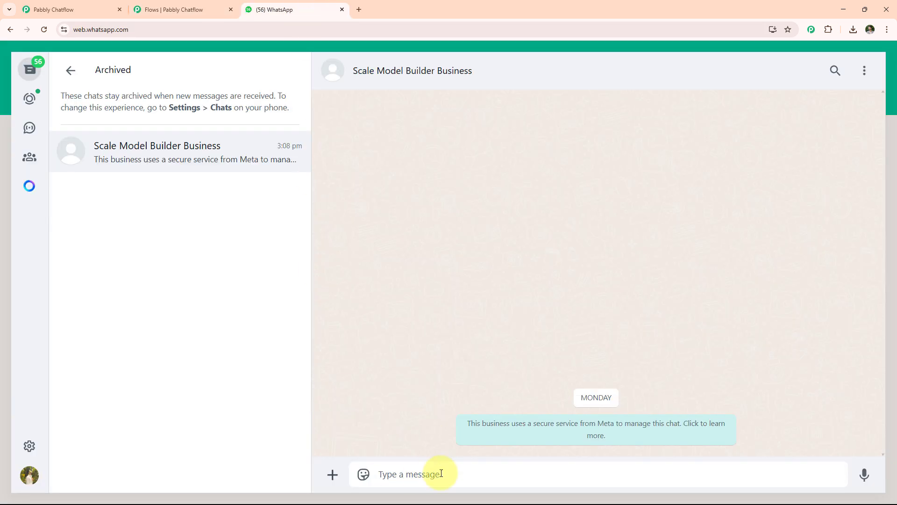
pyautogui.write('I want to Build a Model')
pyautogui.press('Return')
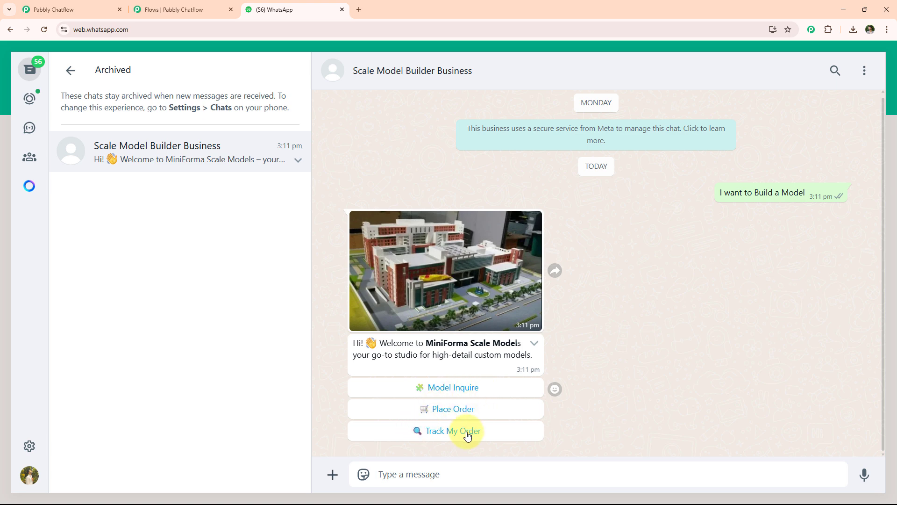
# Step: Choose the Model Inquire option in the chatbot's welcome message and answer the model type question with "Building Model"
pyautogui.click(464, 389)
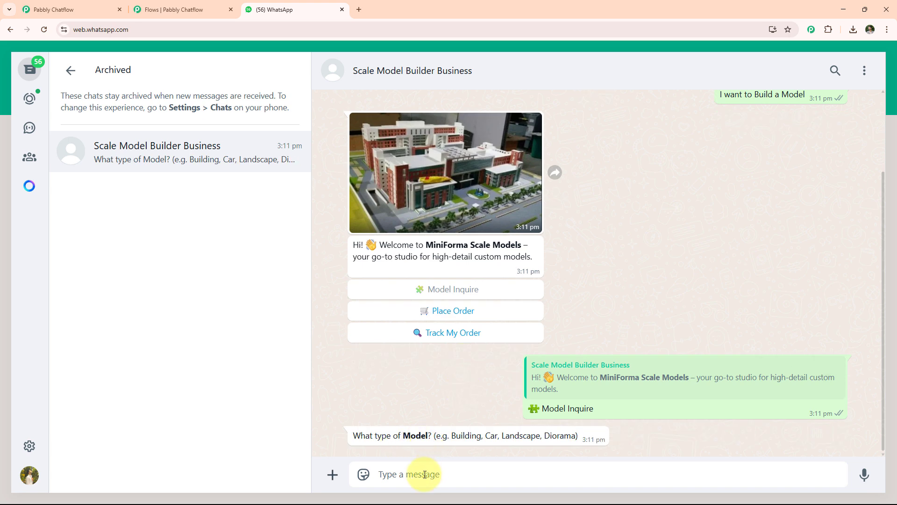
pyautogui.write('Building Model')
pyautogui.press('Return')
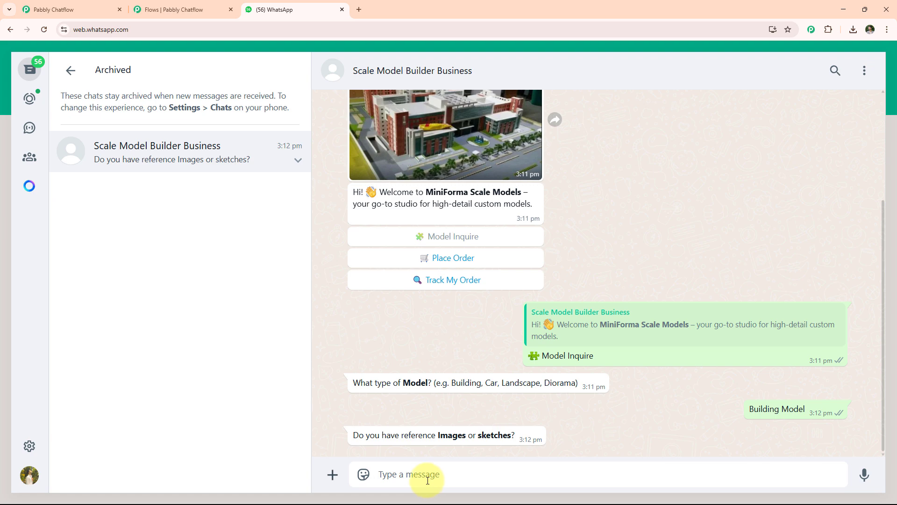
# Step: Send the photo of the building model as the reference image in the chat
pyautogui.click(332, 475)
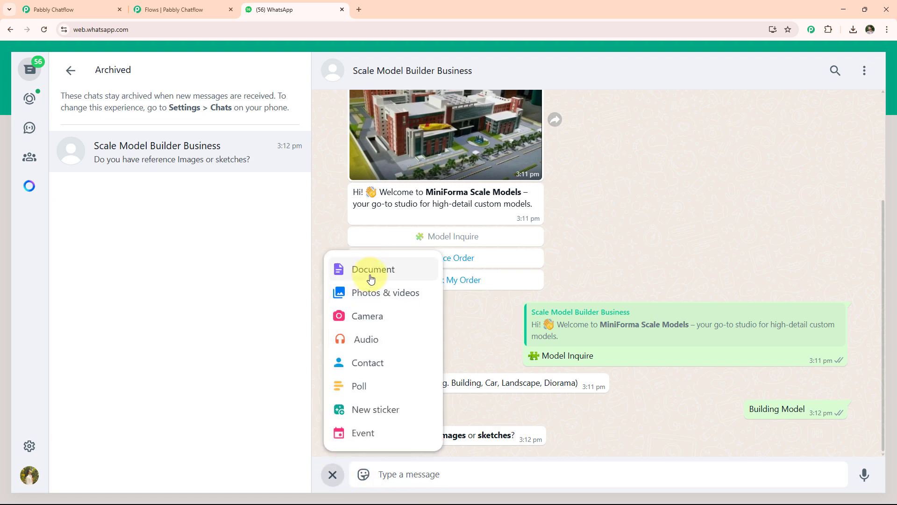
pyautogui.click(363, 294)
pyautogui.doubleClick(224, 201)
pyautogui.press('Return')
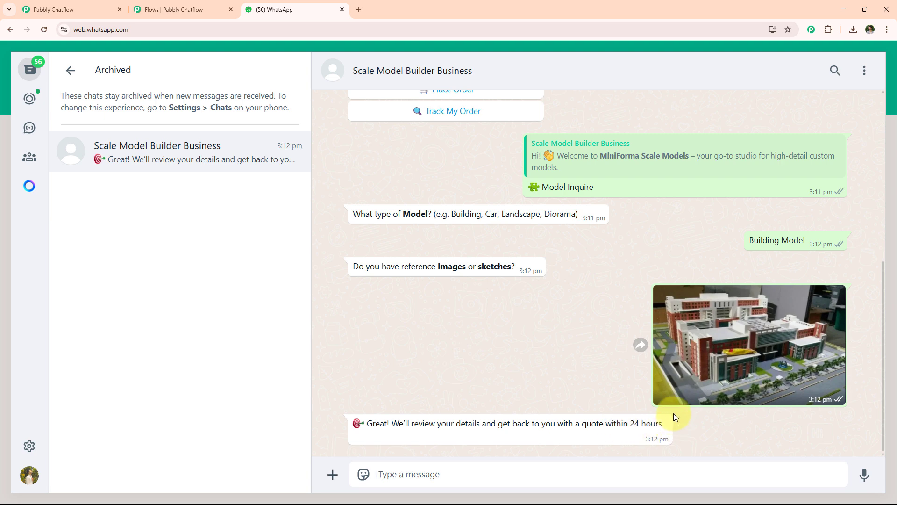
# Step: Choose the Place Order option in the welcome message and send the customer's full name
pyautogui.scroll(5, 673, 413)
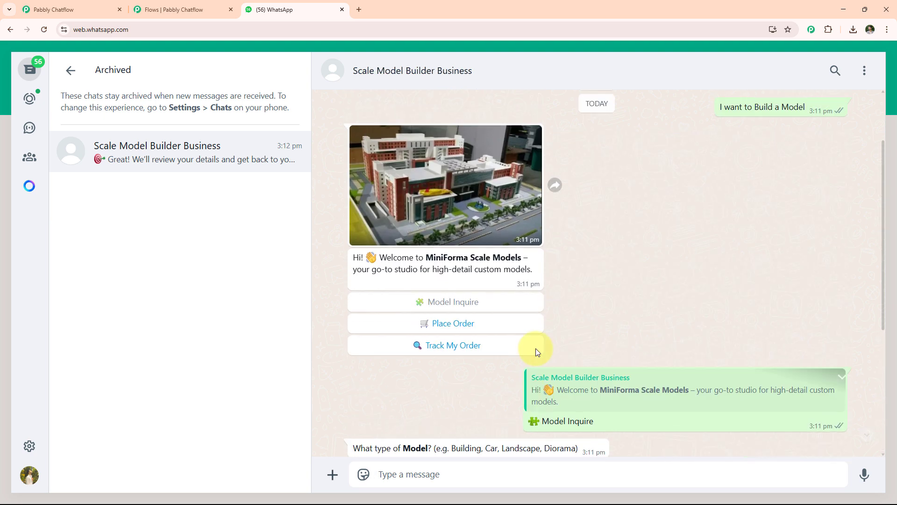
pyautogui.click(478, 324)
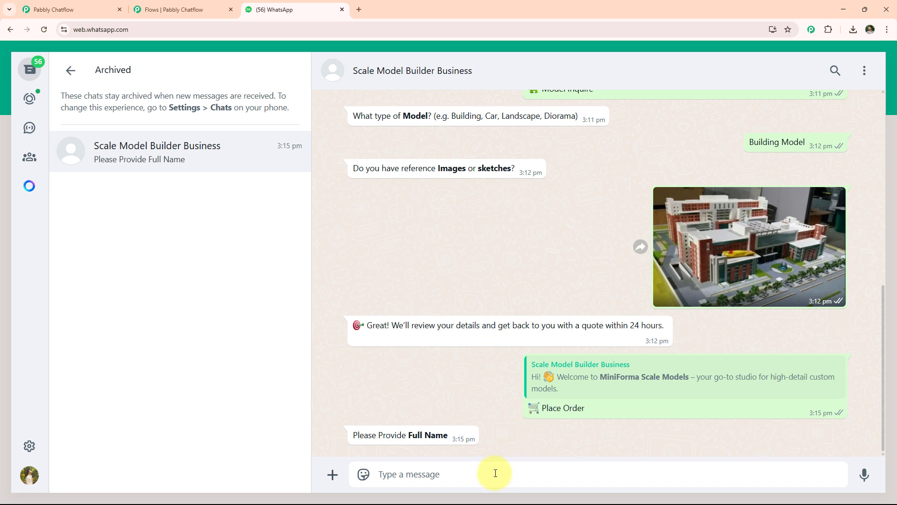
pyautogui.write('Test Us')
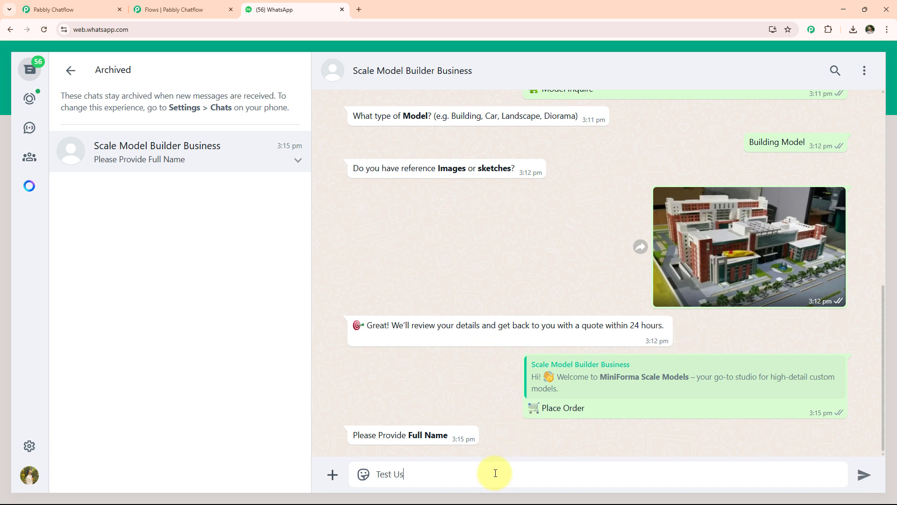
pyautogui.write('er')
pyautogui.press('Return')
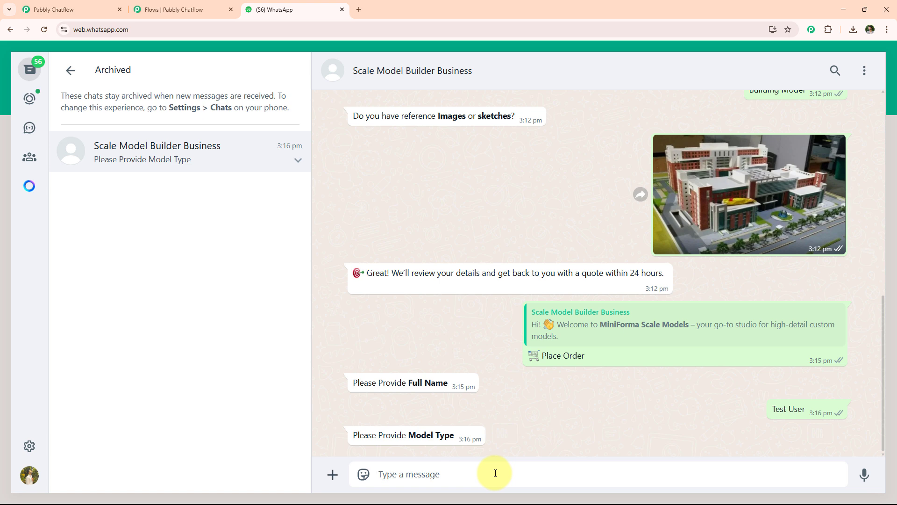
# Step: Answer the order questions with "Building Model" as the model type and "4x4 ft" as the scale/dimensions
pyautogui.write('Building Model')
pyautogui.press('Return')
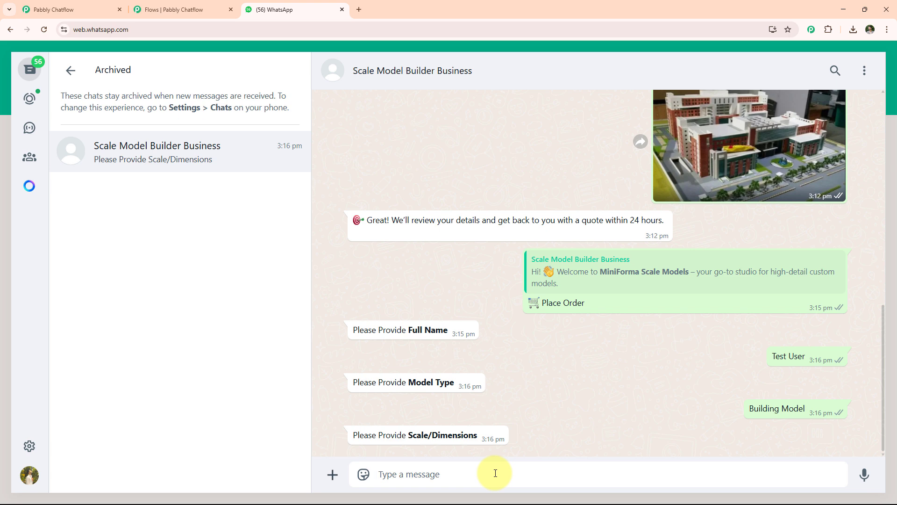
pyautogui.write('4x4 ft')
pyautogui.press('Return')
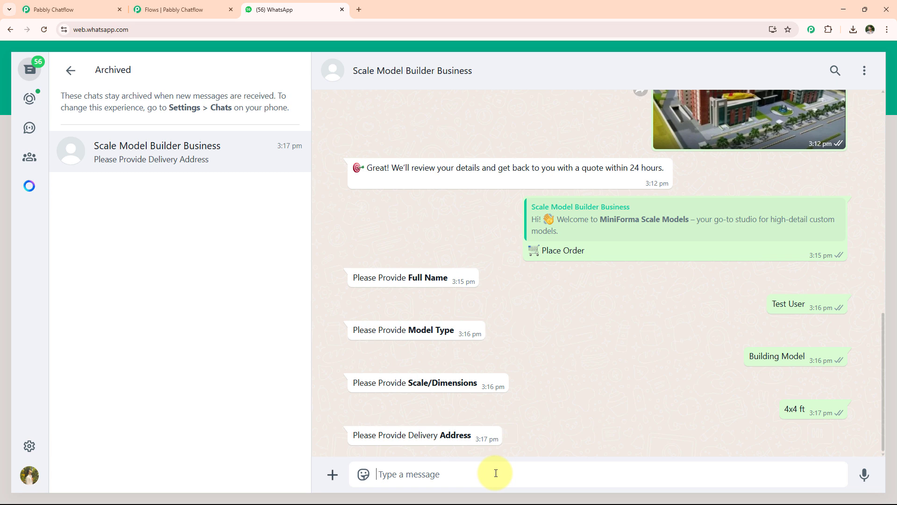
# Step: Send the delivery address and confirm the order details
pyautogui.write('xyz')
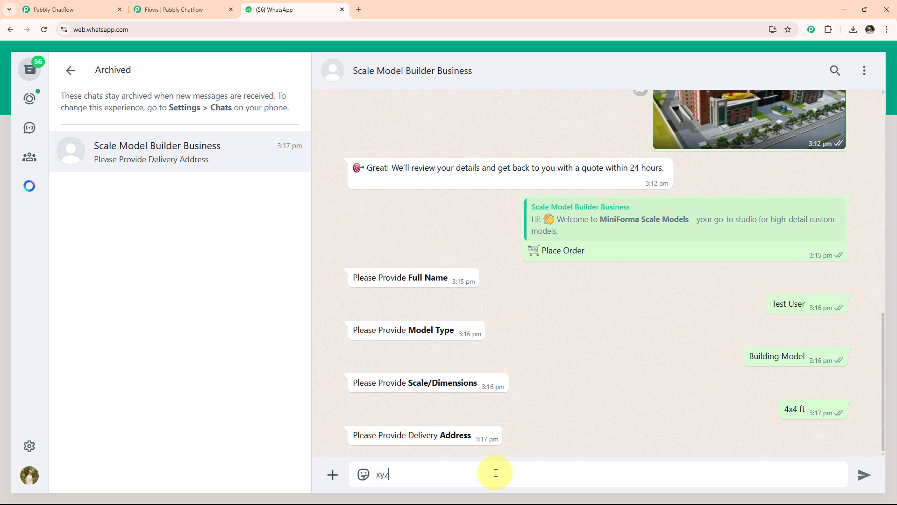
pyautogui.press('Return')
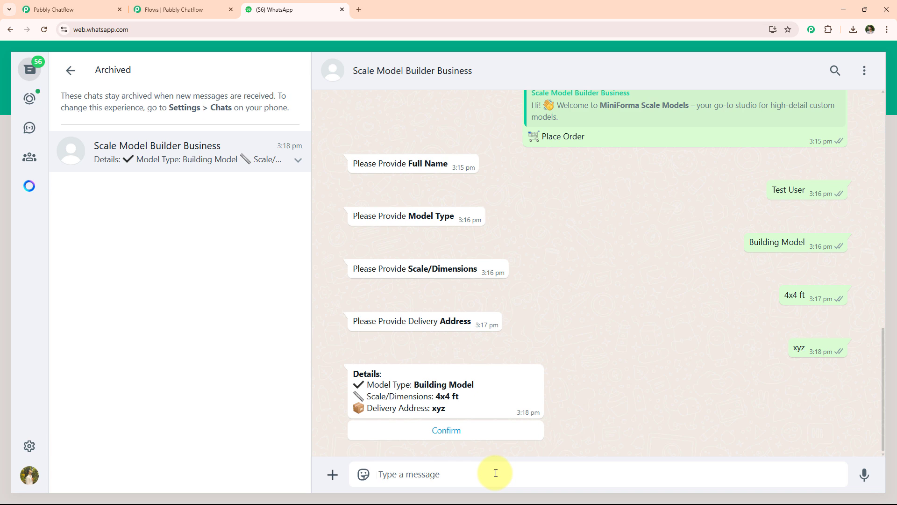
pyautogui.click(452, 428)
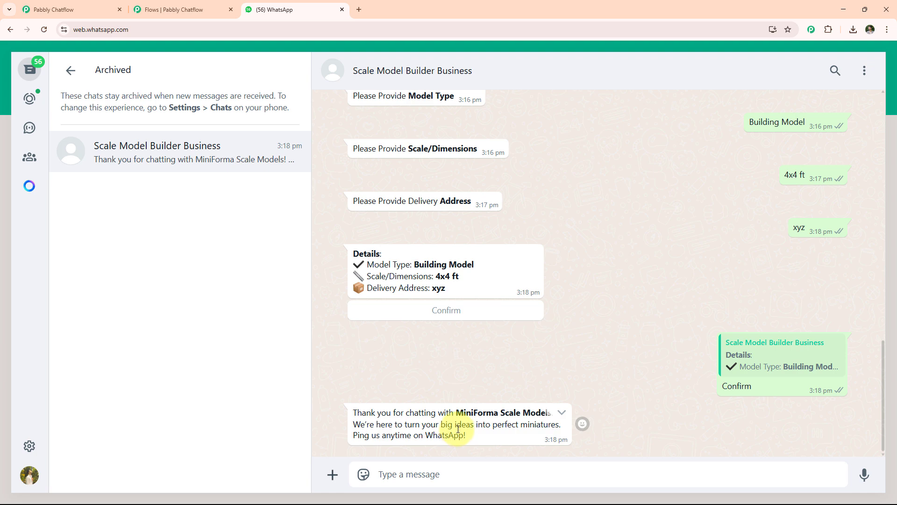
# Step: Return to the Pabbly Chatflow flow editor and view the whole scale model builder chatbot flow
pyautogui.click(176, 9)
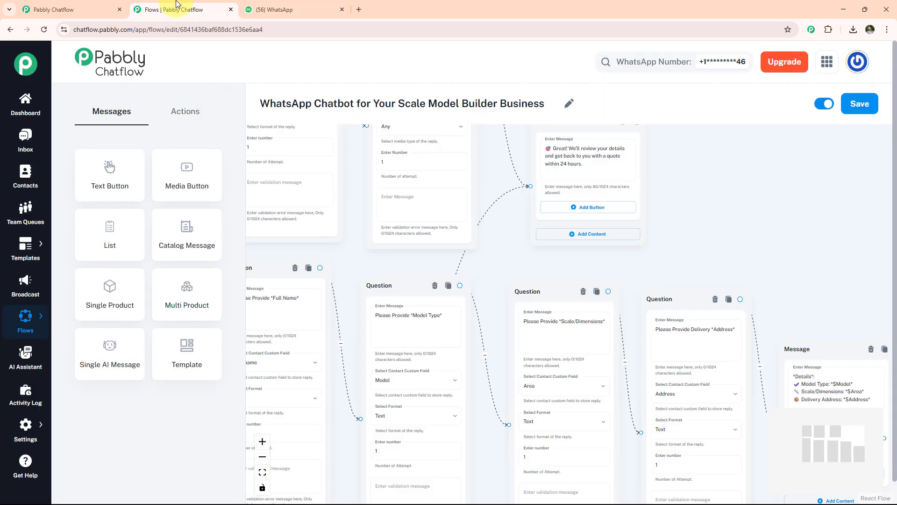
pyautogui.scroll(-5, 629, 253)
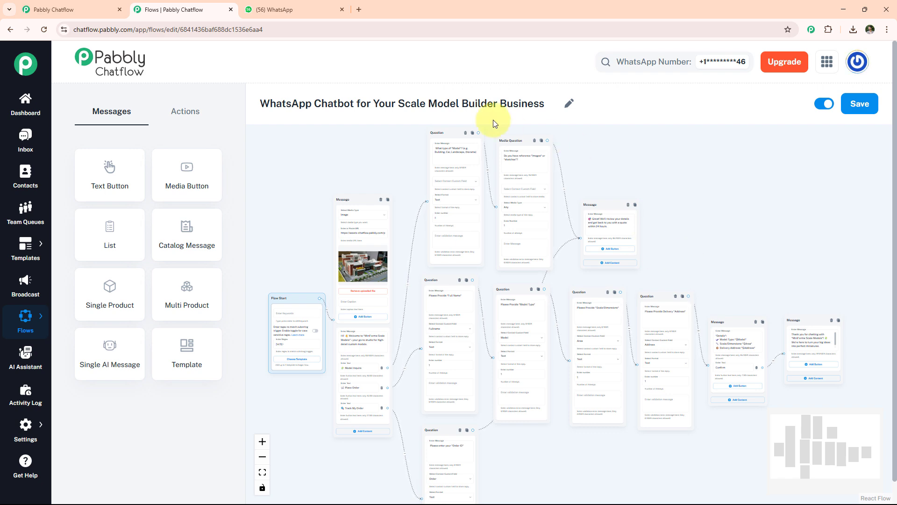
pyautogui.click(358, 10)
pyautogui.click(340, 28)
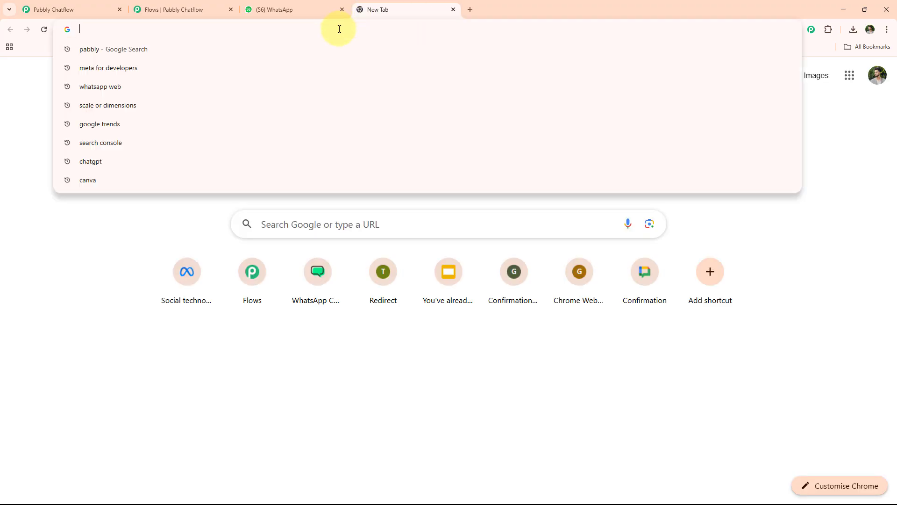
pyautogui.write('www')
pyautogui.press('Right')
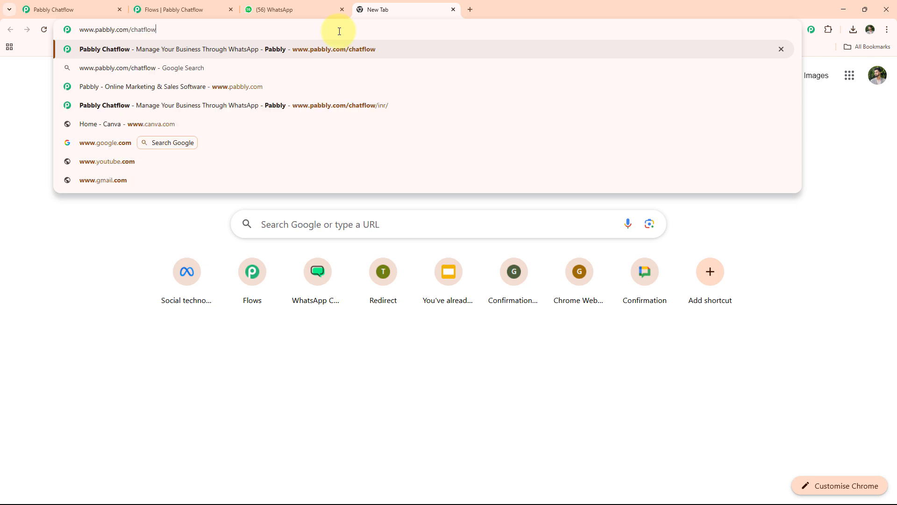
pyautogui.press('Return')
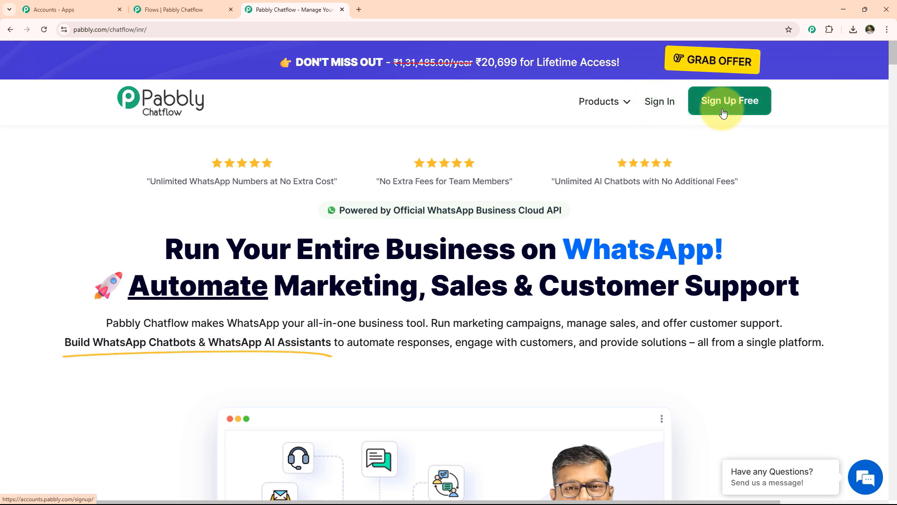
pyautogui.click(668, 104)
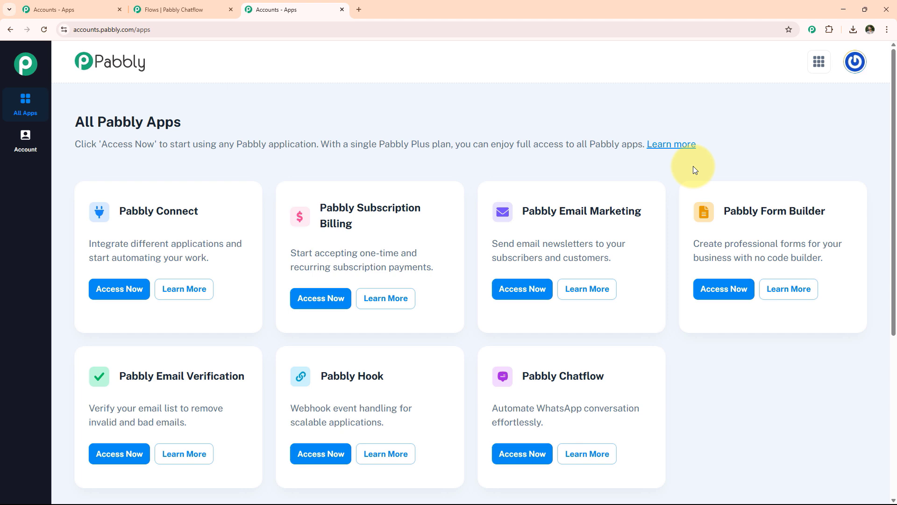
pyautogui.click(533, 453)
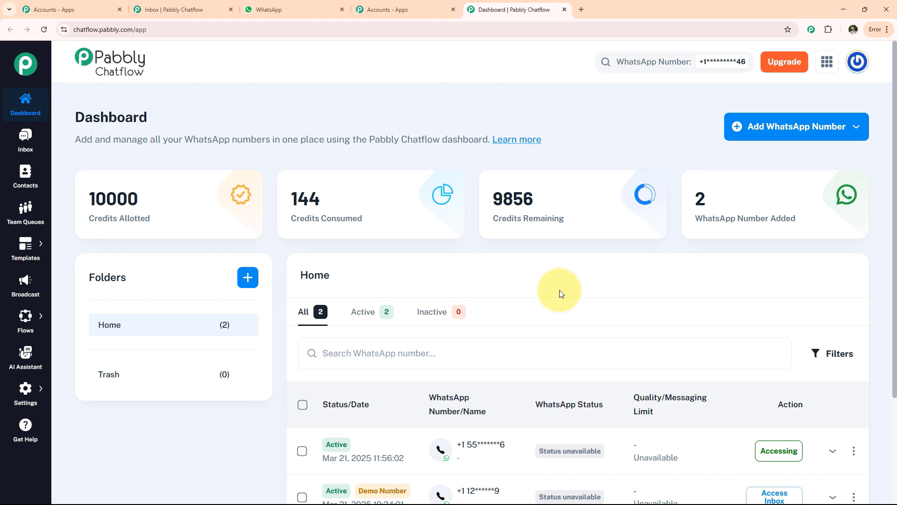
# Step: Open the Manual Token Connect form for adding a WhatsApp number and review its required fields
pyautogui.click(775, 133)
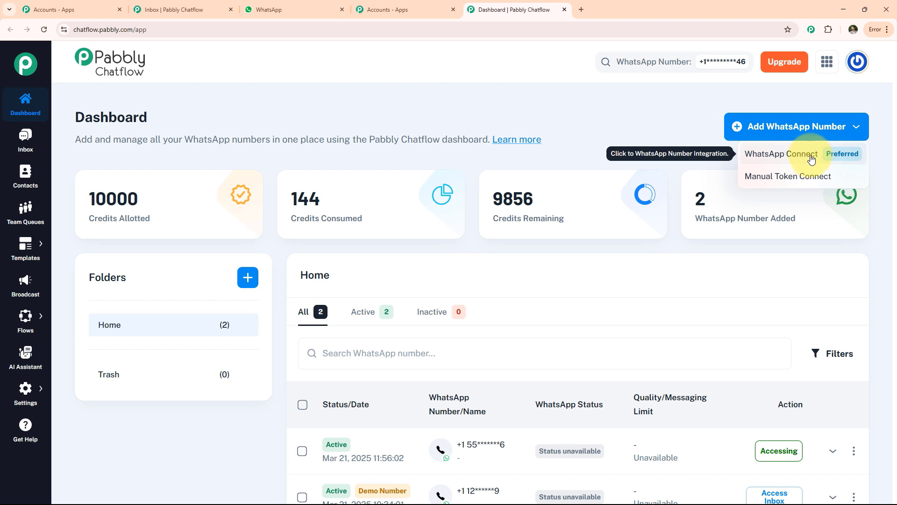
pyautogui.click(793, 182)
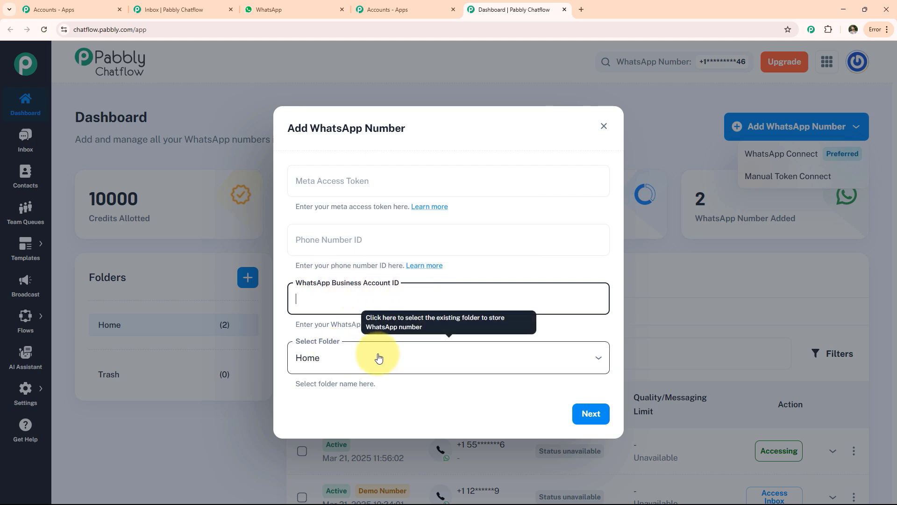
pyautogui.click(591, 414)
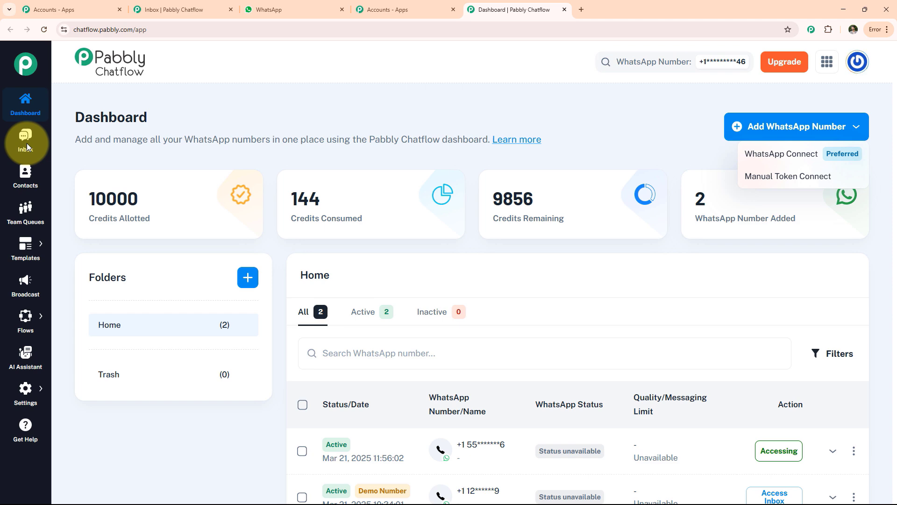
# Step: Review the Contacts and Team Queues pages
pyautogui.click(26, 174)
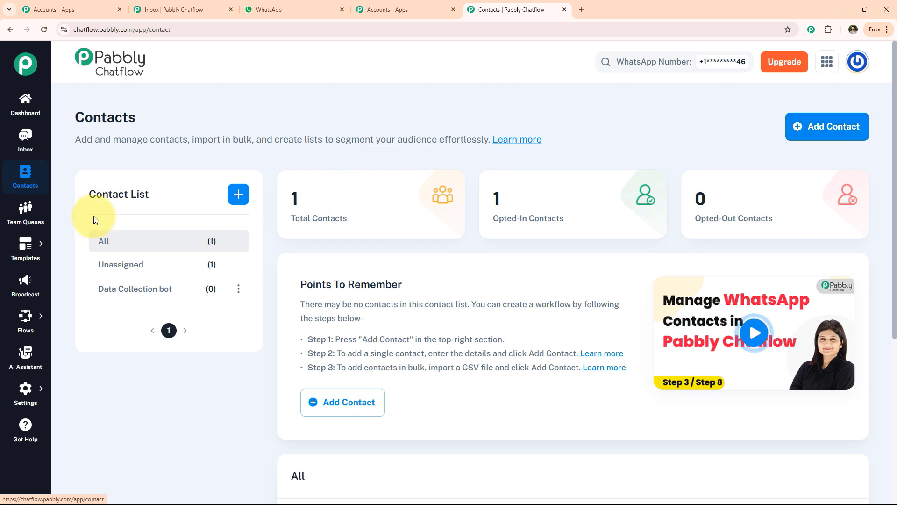
pyautogui.scroll(-4, 189, 210)
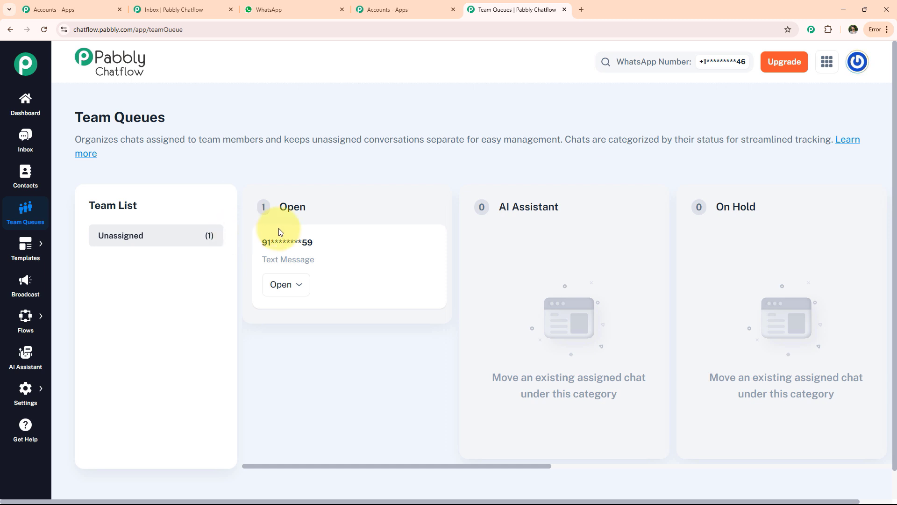
# Step: Open the form for adding a new message template and review its fields down to the interactive actions
pyautogui.click(28, 247)
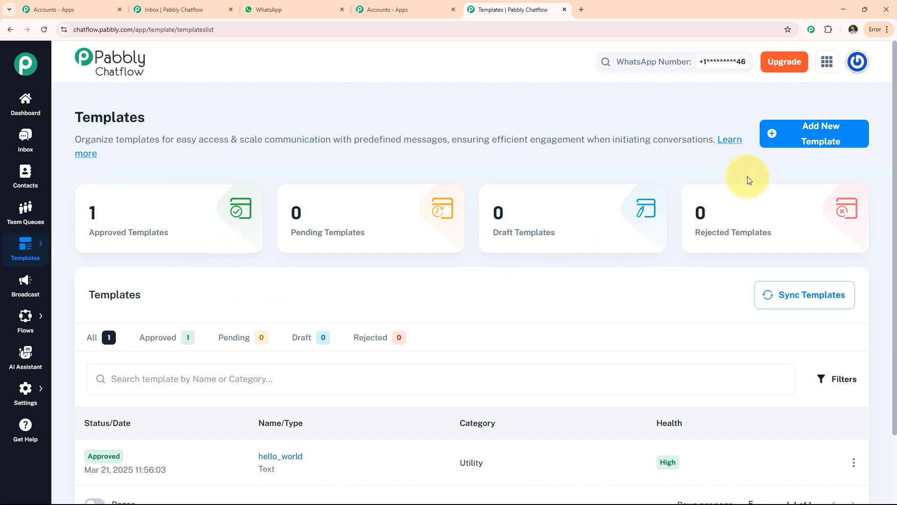
pyautogui.click(816, 139)
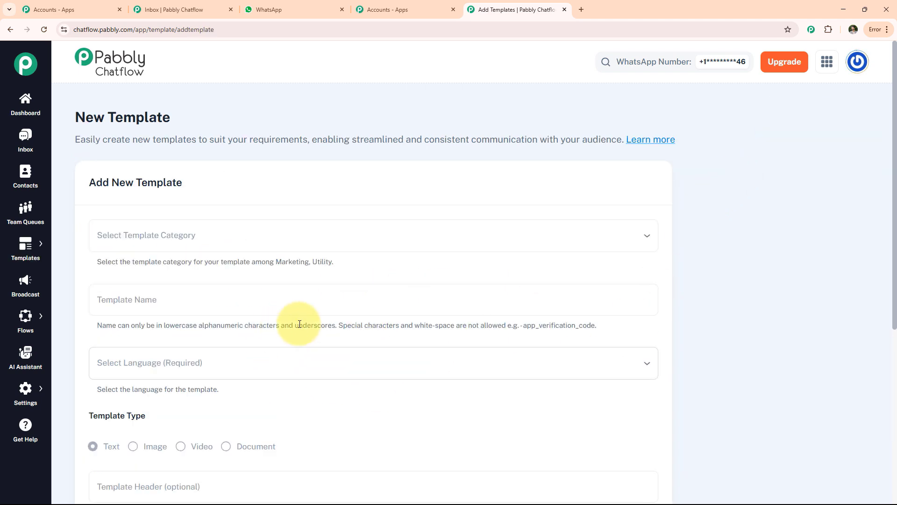
pyautogui.scroll(-6, 281, 341)
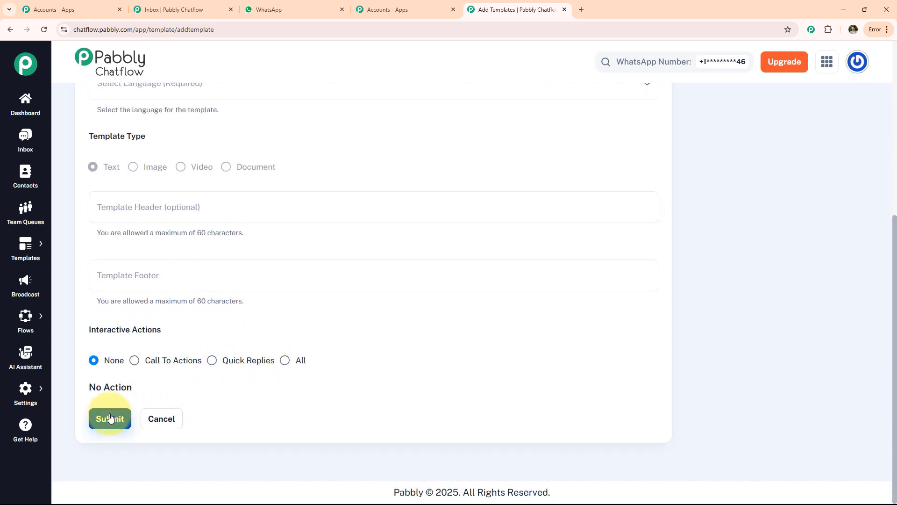
# Step: Open the Broadcast page and look through the form for adding a broadcast
pyautogui.click(22, 295)
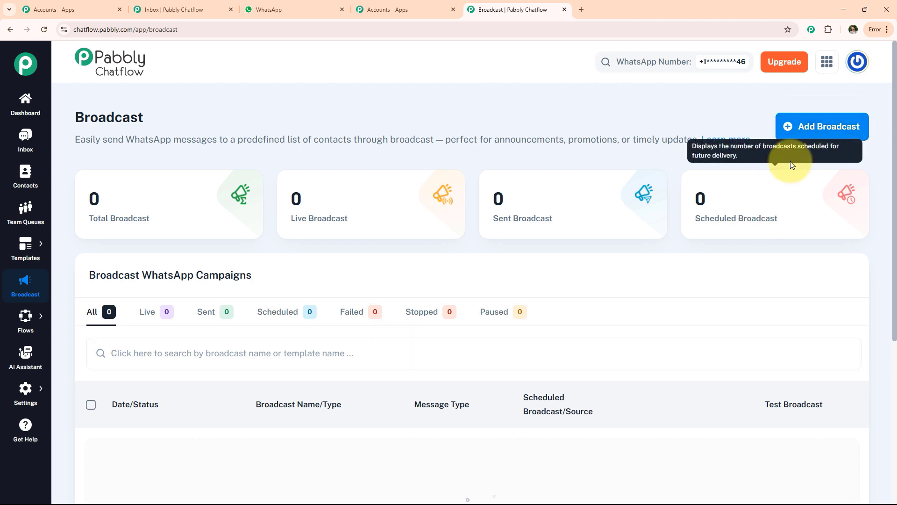
pyautogui.click(811, 133)
pyautogui.scroll(-5, 344, 315)
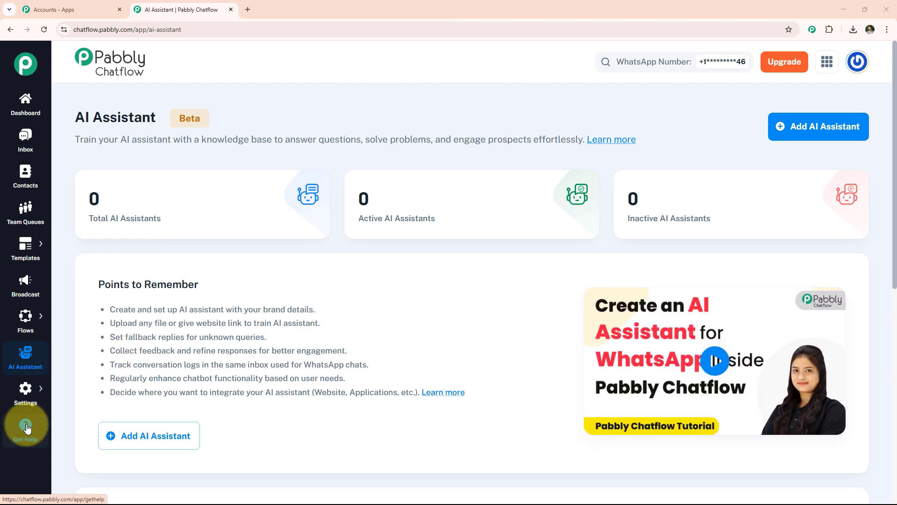
# Step: Open the Flow Builder page and look through the list of existing chatbot flows
pyautogui.moveTo(23, 319)
pyautogui.click(63, 310)
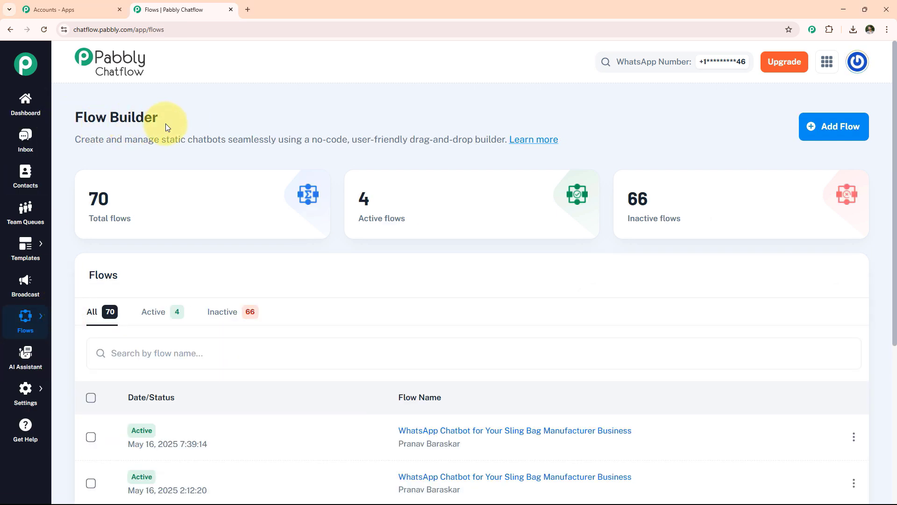
pyautogui.scroll(-1, 246, 356)
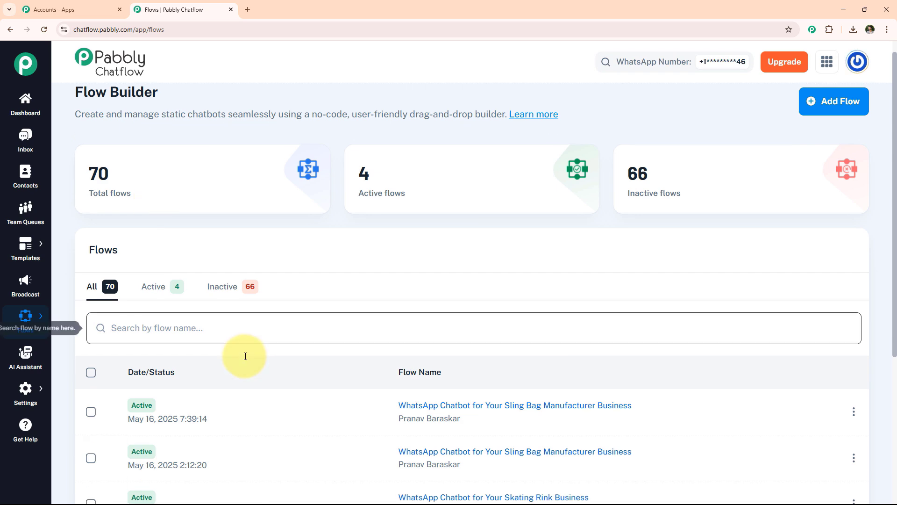
pyautogui.scroll(-2, 246, 356)
pyautogui.scroll(-2, 230, 393)
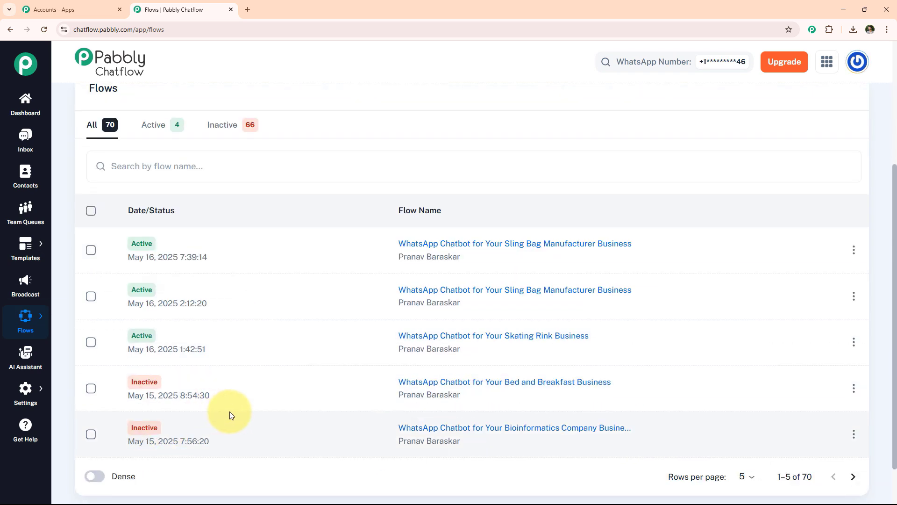
# Step: Create a new flow and name it "WhatsApp Chatbot for Your Scale Model Builder Business"
pyautogui.scroll(4, 230, 415)
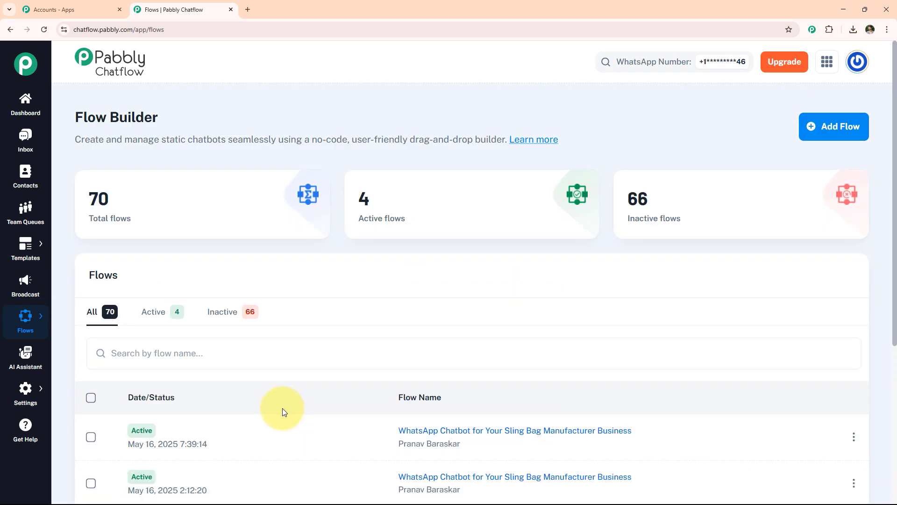
pyautogui.click(815, 127)
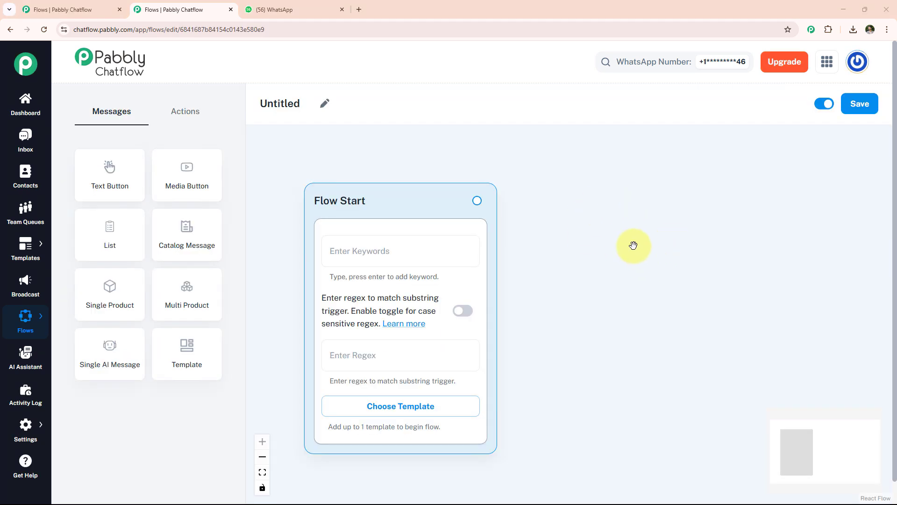
pyautogui.click(325, 102)
pyautogui.hotkey('ctrl', 'a')
pyautogui.write('WhatsApp Chatbot for Your Scale Model Builder Business')
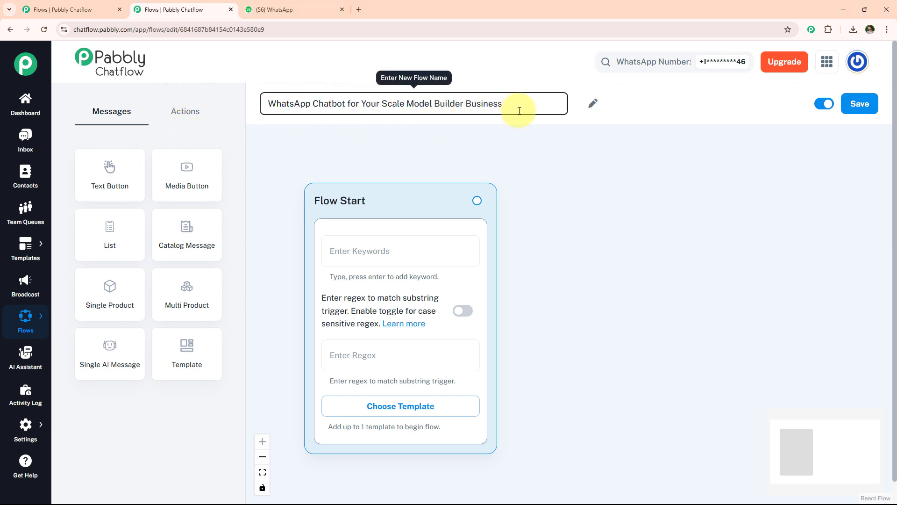
pyautogui.press('Return')
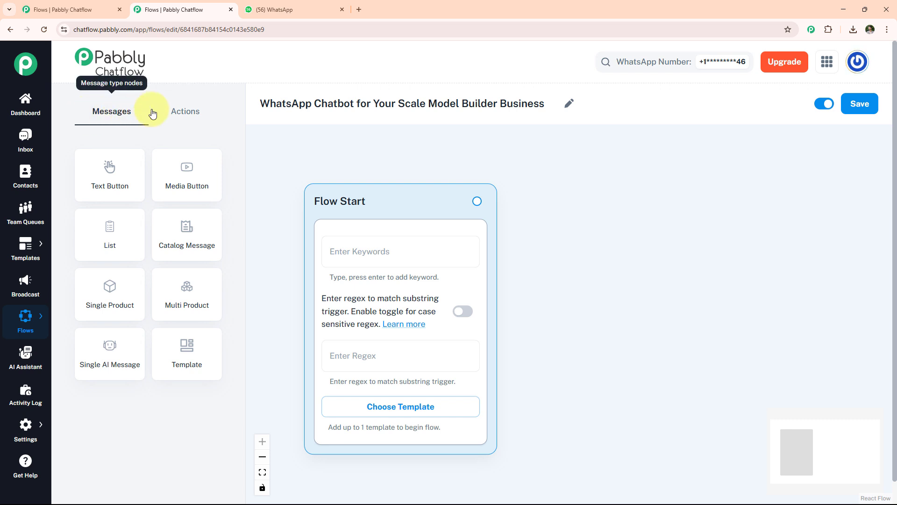
# Step: Set the regex trigger of the Flow Start node to [\s\S]+
pyautogui.click(190, 113)
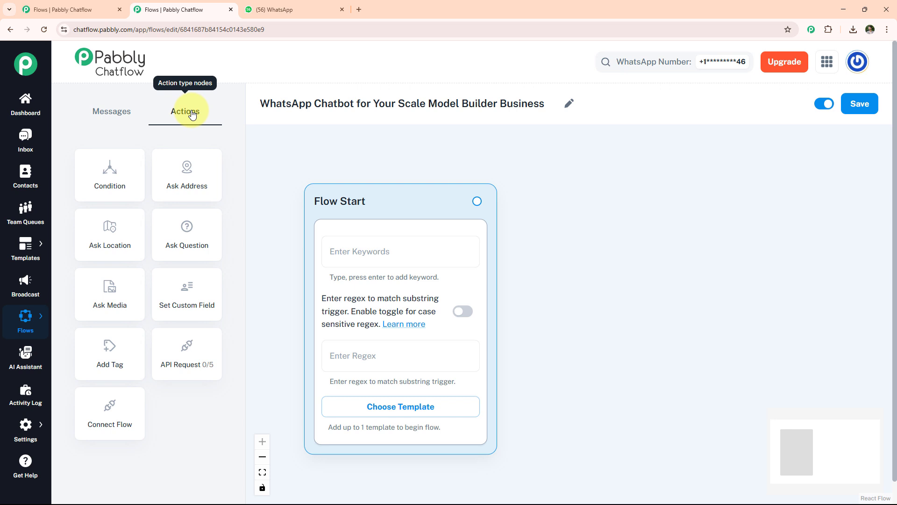
pyautogui.click(355, 359)
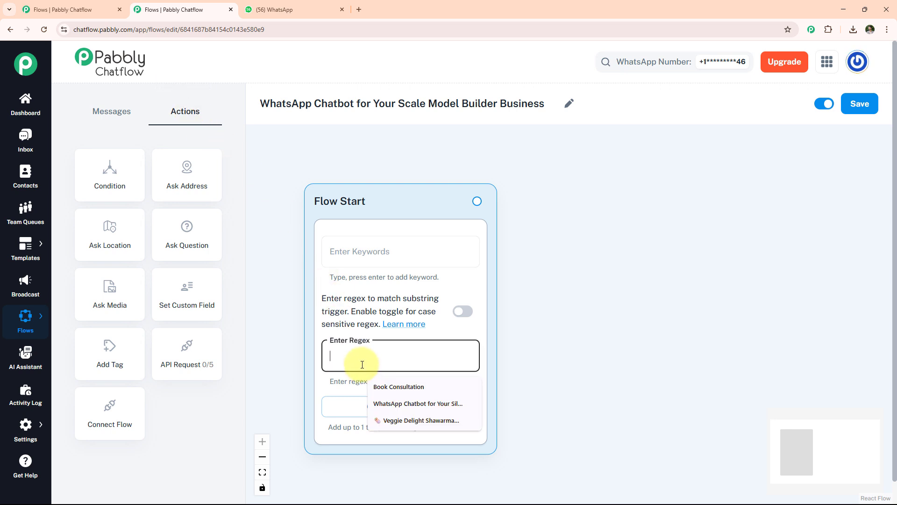
pyautogui.write('[\\s\\S]+')
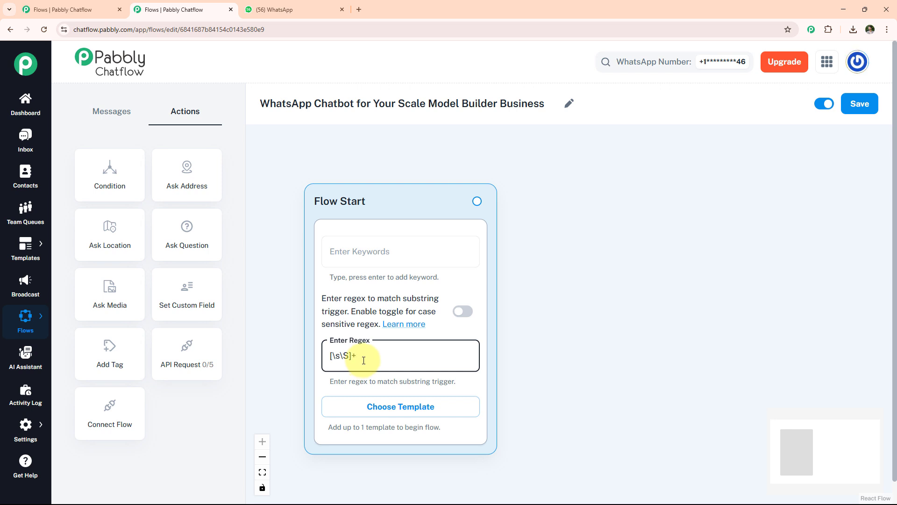
pyautogui.click(398, 407)
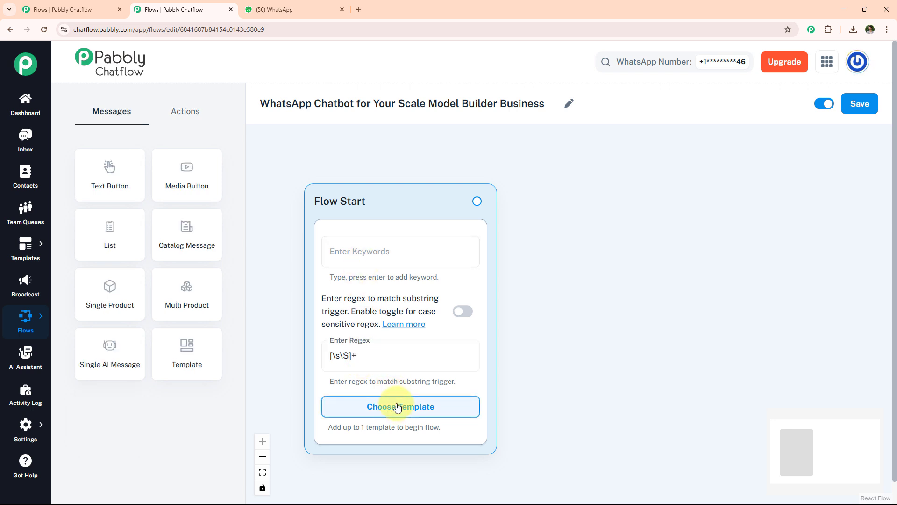
# Step: Add a Media Button message beside Flow Start and upload today's PNG image from the Downloads folder to it
pyautogui.moveTo(184, 176); pyautogui.dragTo(576, 228)
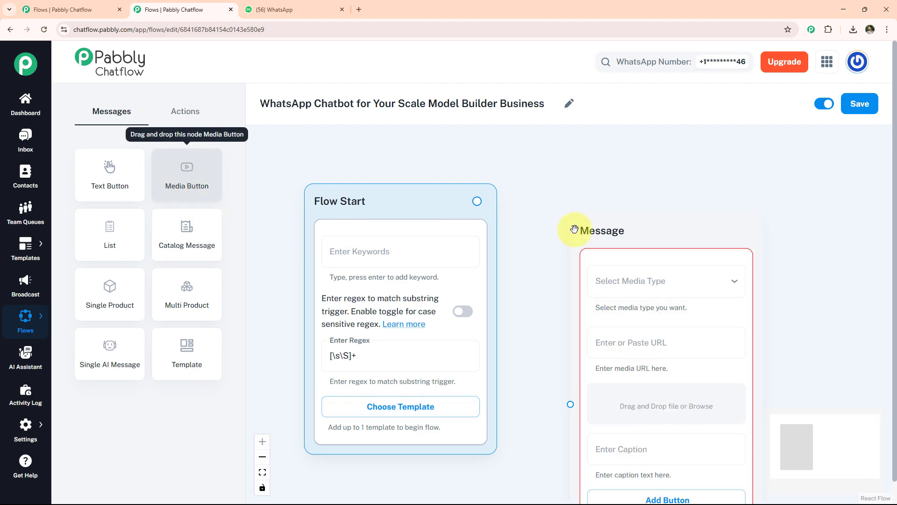
pyautogui.click(646, 405)
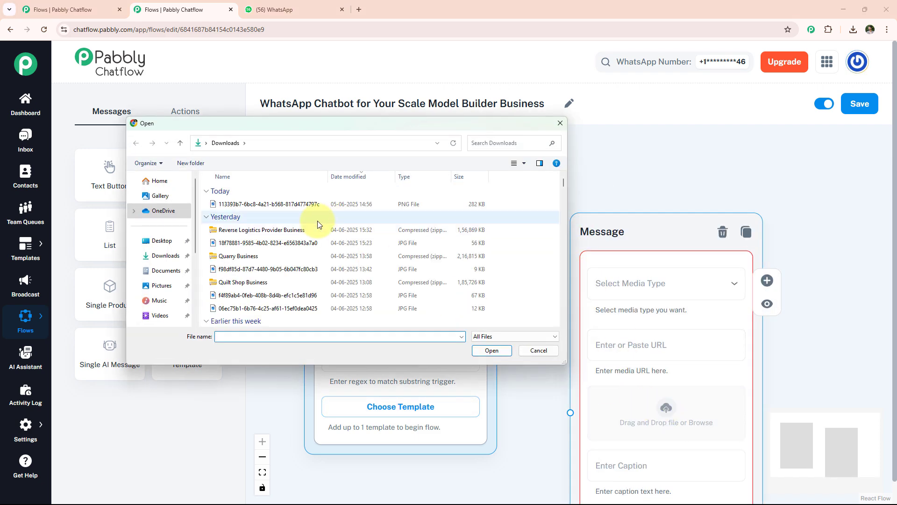
pyautogui.click(299, 205)
pyautogui.doubleClick(299, 206)
pyautogui.scroll(-5, 687, 226)
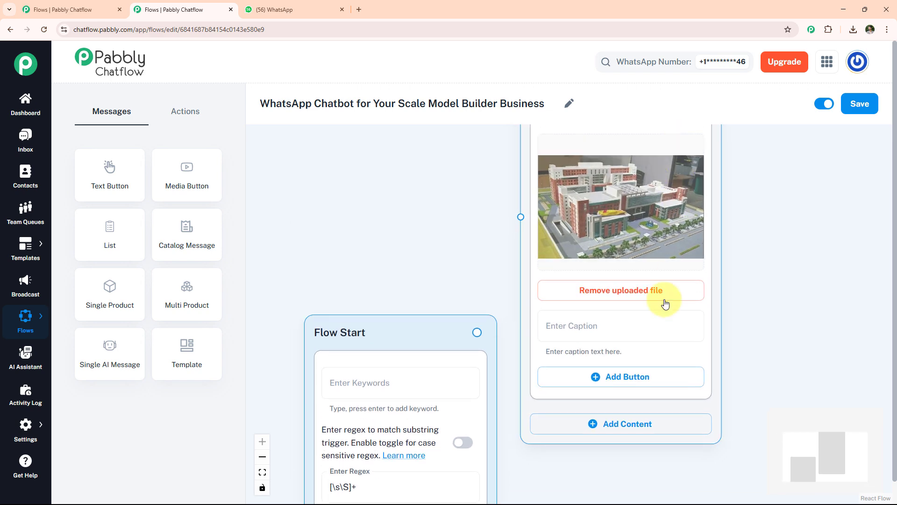
# Step: Add text content below the image reading "Hi! 👋 Welcome to *MiniForma Scale Models* – your go-to studio for high-detail custom models."
pyautogui.click(646, 424)
pyautogui.click(575, 371)
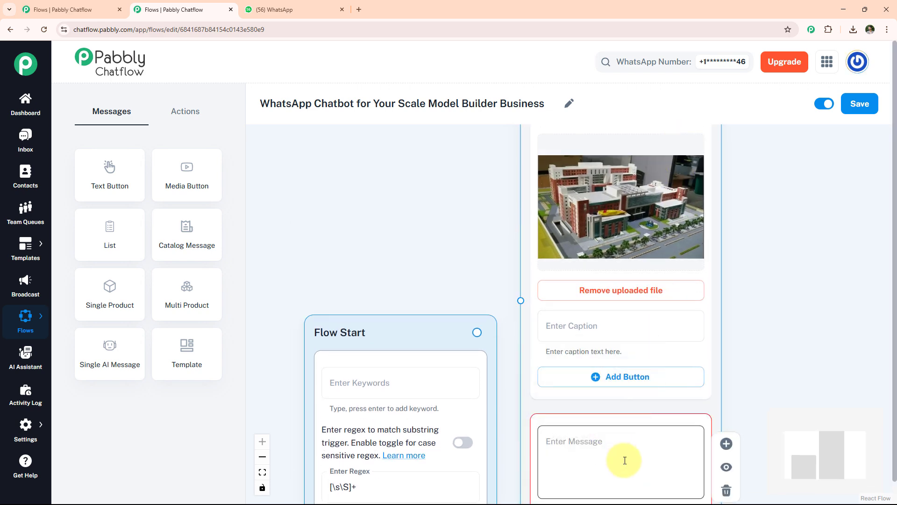
pyautogui.click(623, 458)
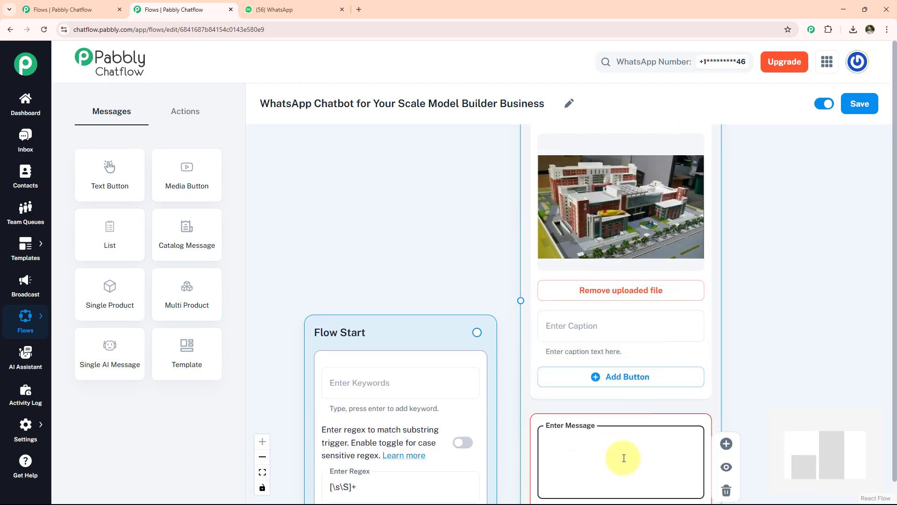
pyautogui.write('Hi! 👋 Welcome to *MiniForma Scale Models* – your go-to studio for high-detail custom models.')
# Step: Add the buttons Model Inquire, Place Order and Track My Order to the welcome message, and connect Flow Start to it
pyautogui.click(646, 364)
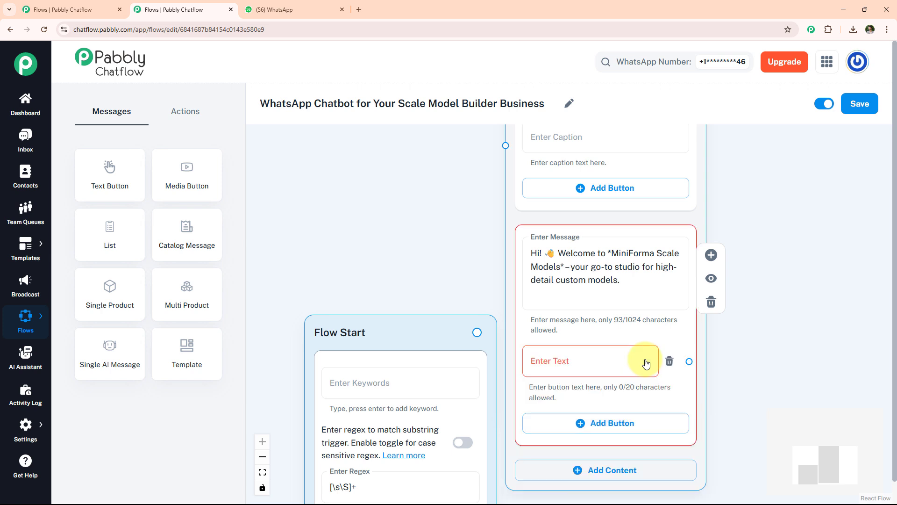
pyautogui.click(621, 360)
pyautogui.write('🧩 Model Inquire')
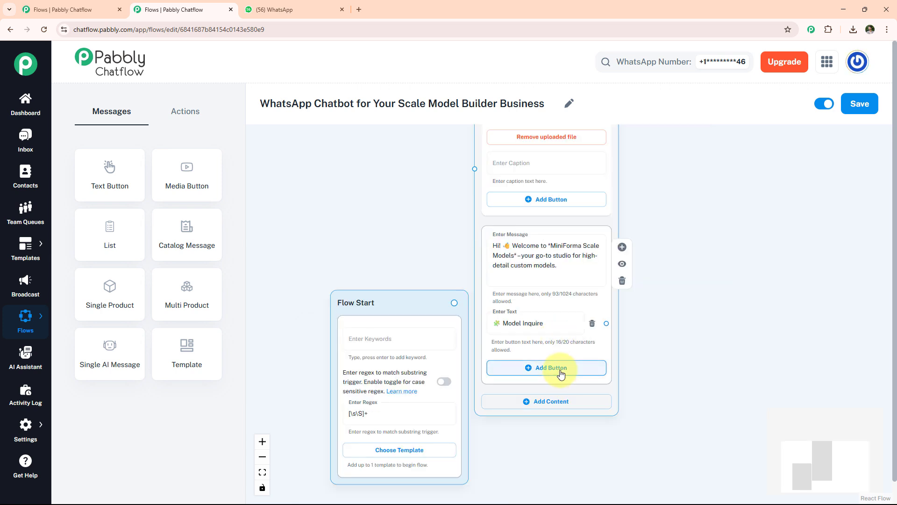
pyautogui.click(561, 368)
pyautogui.write('🛒 Place Order')
pyautogui.click(561, 418)
pyautogui.write('🔍 Track My Order')
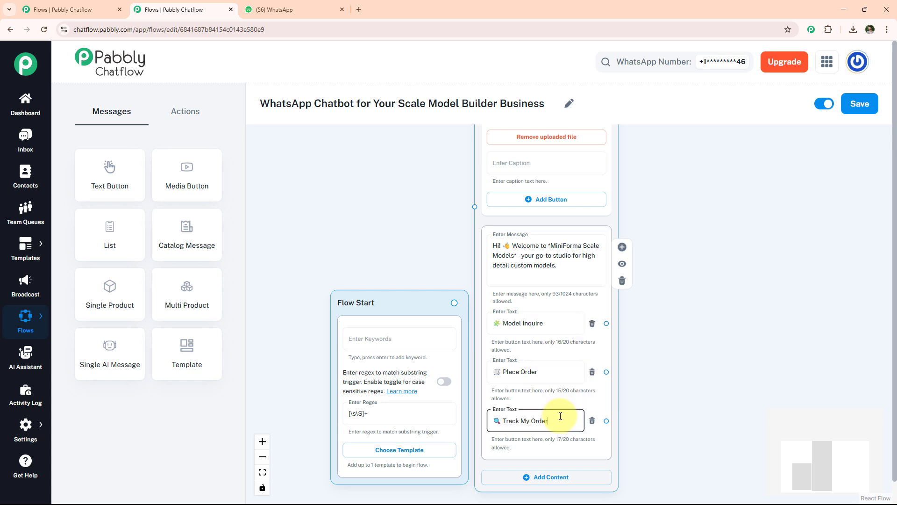
pyautogui.moveTo(452, 302); pyautogui.dragTo(462, 258)
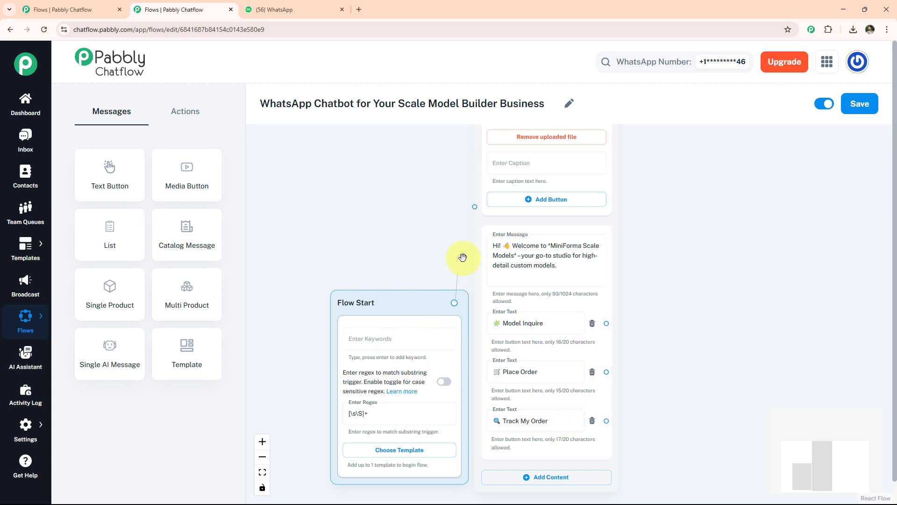
pyautogui.moveTo(473, 208); pyautogui.dragTo(474, 209)
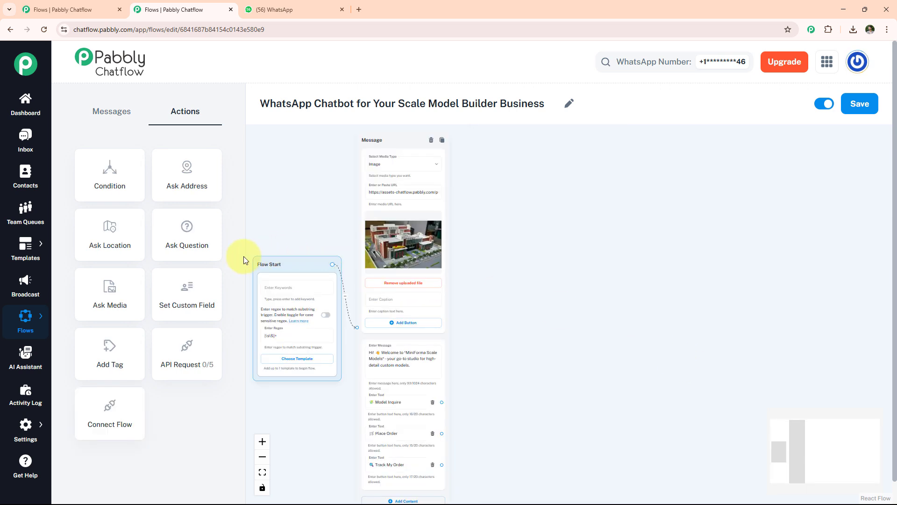
# Step: Link the Model Inquire button to a new text-format question, "What type of *Model*? (e.g. Building, Car, Landscape, Diorama)"
pyautogui.moveTo(187, 233); pyautogui.dragTo(517, 192)
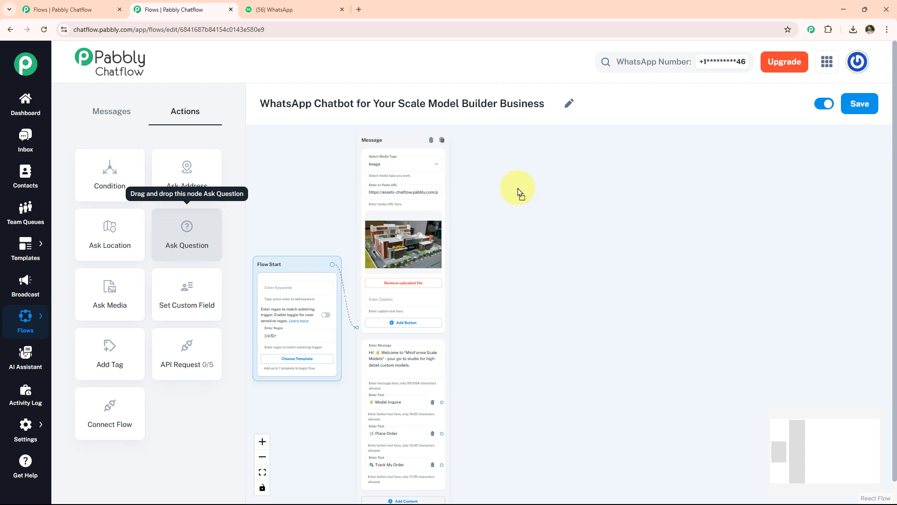
pyautogui.click(536, 224)
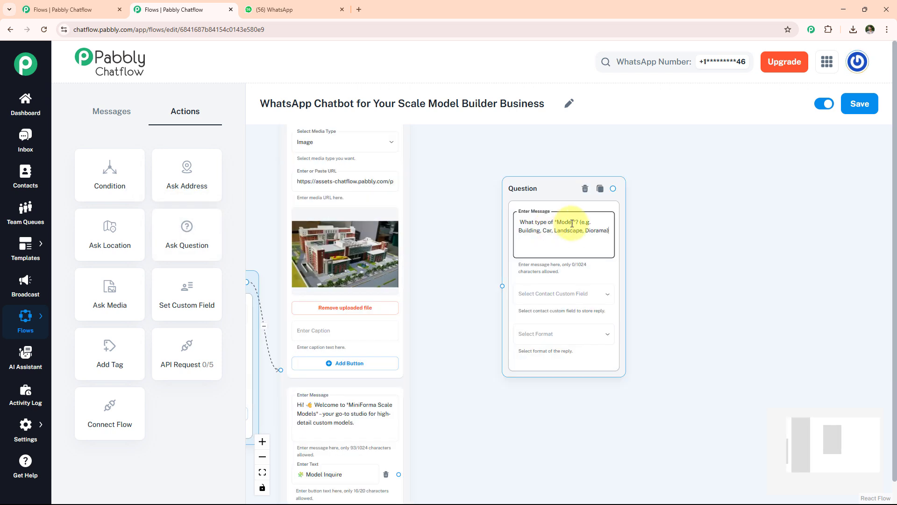
pyautogui.click(579, 333)
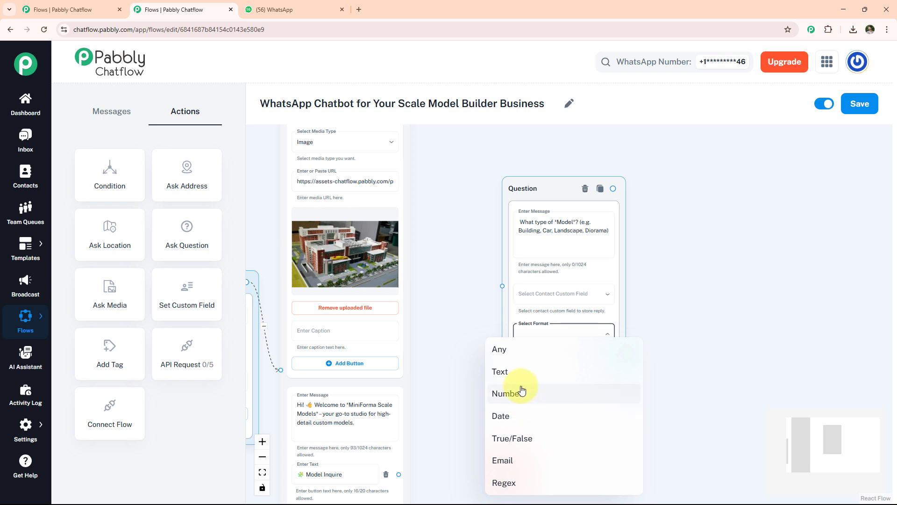
pyautogui.click(519, 372)
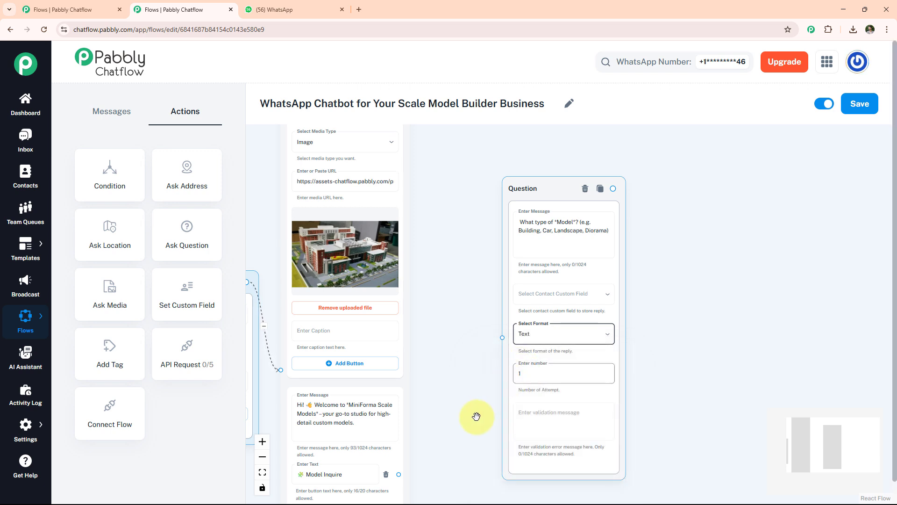
pyautogui.moveTo(398, 474); pyautogui.dragTo(502, 337)
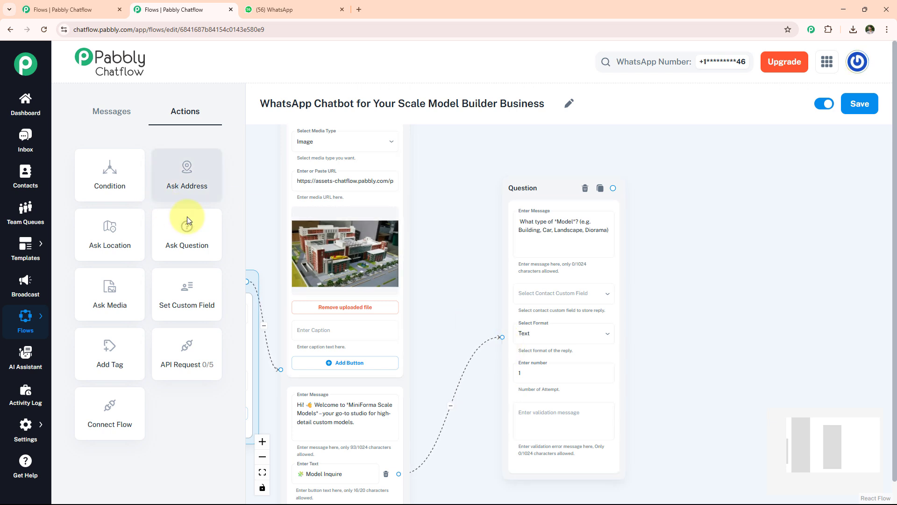
# Step: Add a second text-format question, "Do you have reference *Images* or *sketches*?", and connect the model type question to it
pyautogui.moveTo(186, 222); pyautogui.dragTo(696, 181)
pyautogui.click(720, 224)
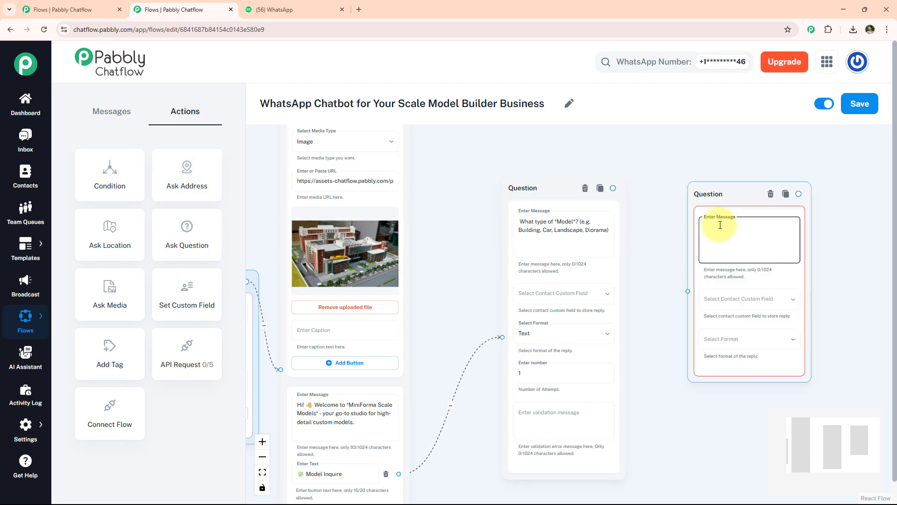
pyautogui.write('Do you have reference *Images* or *sketches*?')
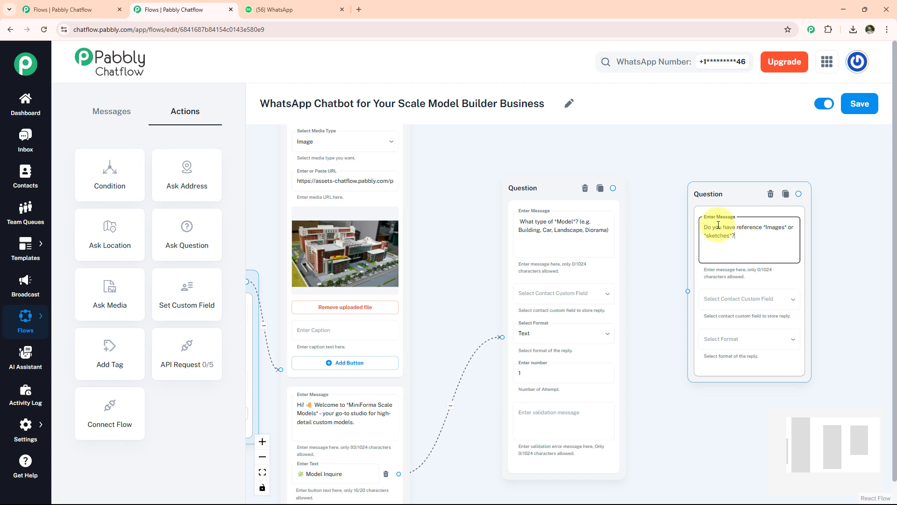
pyautogui.click(725, 339)
pyautogui.click(709, 371)
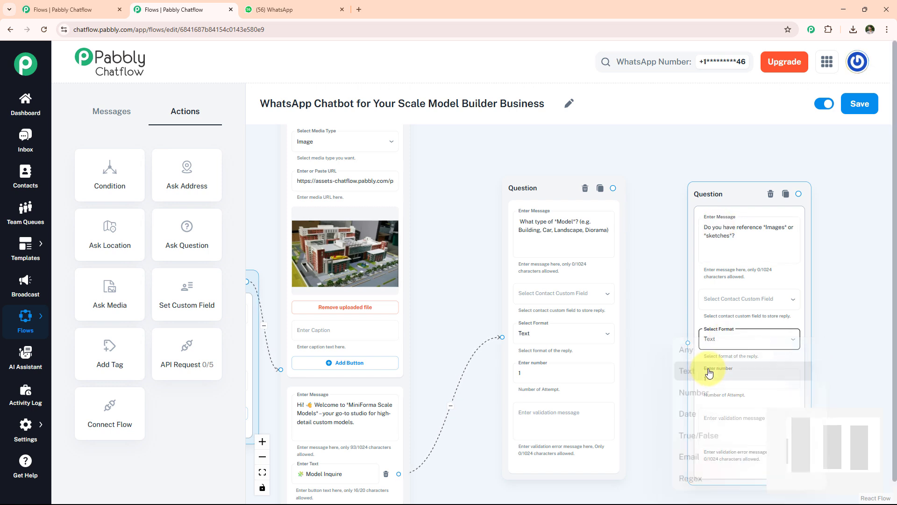
pyautogui.moveTo(613, 188); pyautogui.dragTo(685, 341)
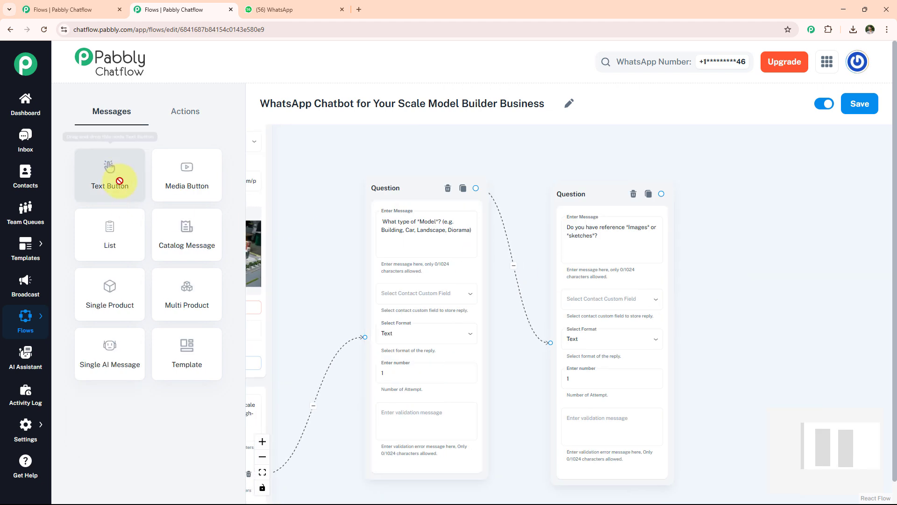
# Step: Link a text reply after the sketches question, "🎯 Great! We'll review your details and get back to you with a quote within 24 hours.", and save the flow
pyautogui.moveTo(117, 176); pyautogui.dragTo(748, 211)
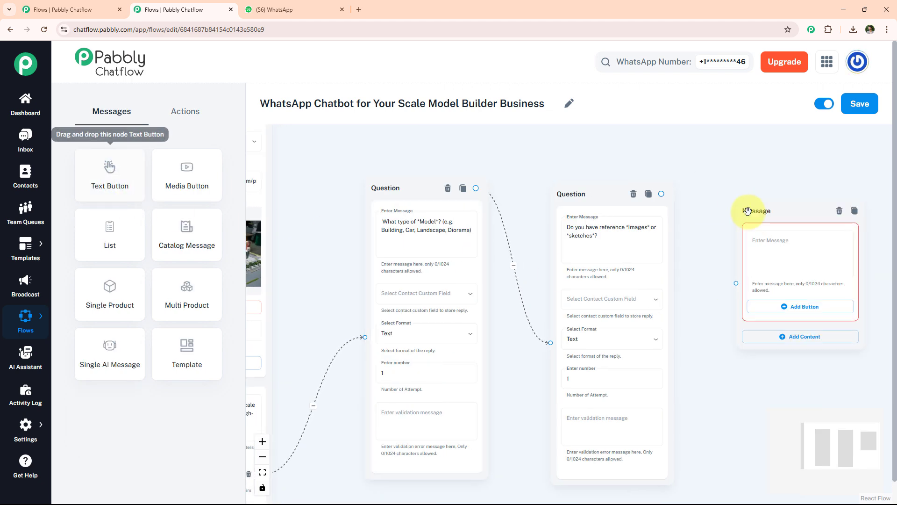
pyautogui.click(769, 236)
pyautogui.write("🎯 Great! We'll review your details and get back to you with a quote within 24 hours.")
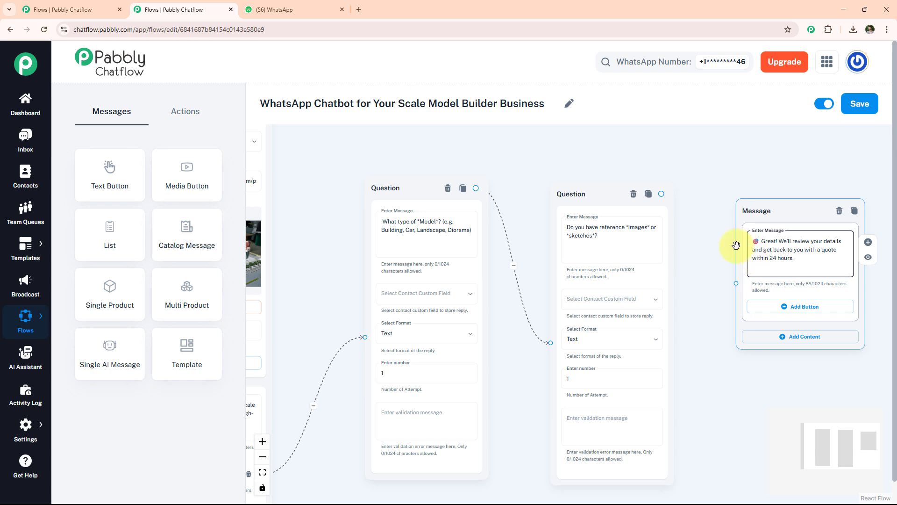
pyautogui.moveTo(661, 193); pyautogui.dragTo(735, 283)
pyautogui.click(859, 104)
pyautogui.click(862, 107)
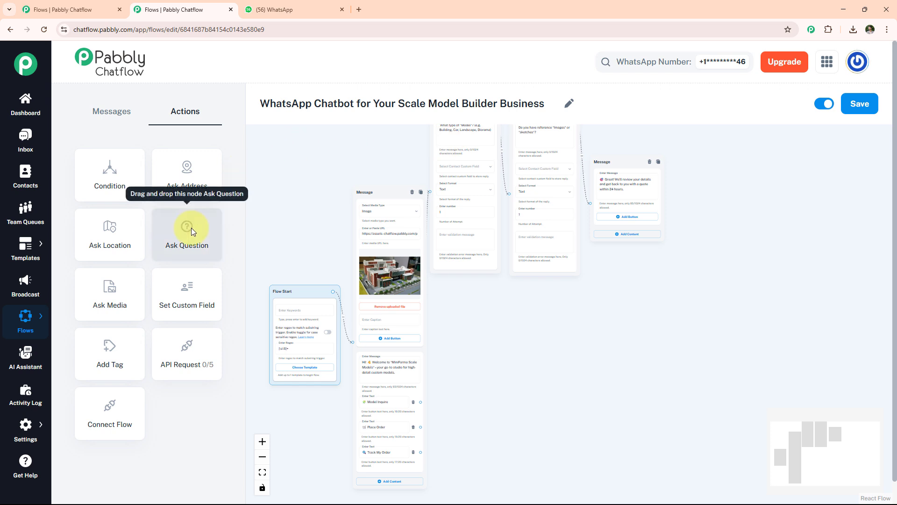
# Step: Add a question node asking "Please Provide *Full Name*" that stores the reply in the Fullname custom field with Text format
pyautogui.moveTo(189, 227); pyautogui.dragTo(487, 297)
pyautogui.click(503, 323)
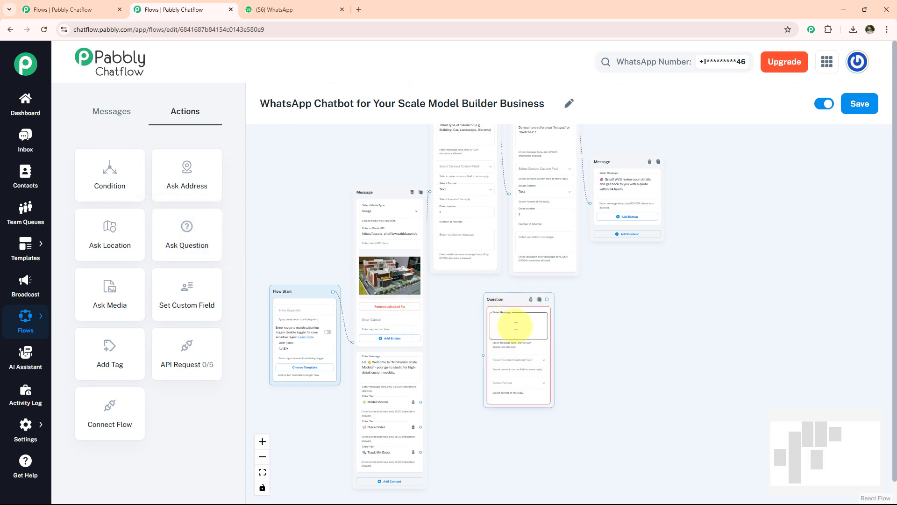
pyautogui.scroll(5, 516, 327)
pyautogui.write('Please Provide *Full Name*')
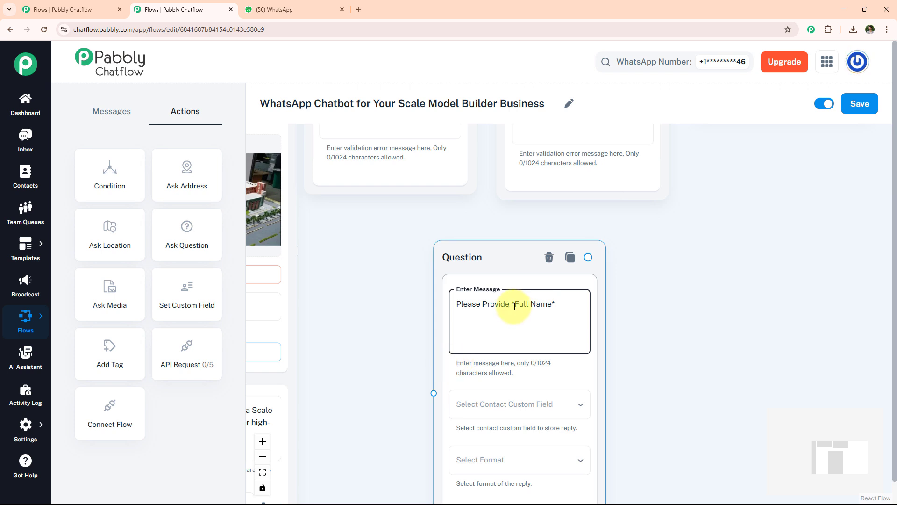
pyautogui.click(509, 404)
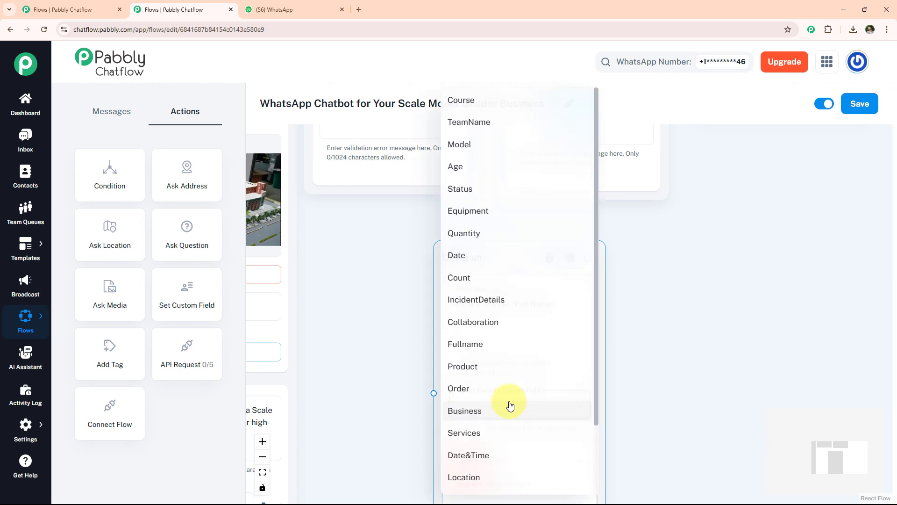
pyautogui.click(480, 344)
pyautogui.scroll(-2, 505, 428)
pyautogui.click(504, 452)
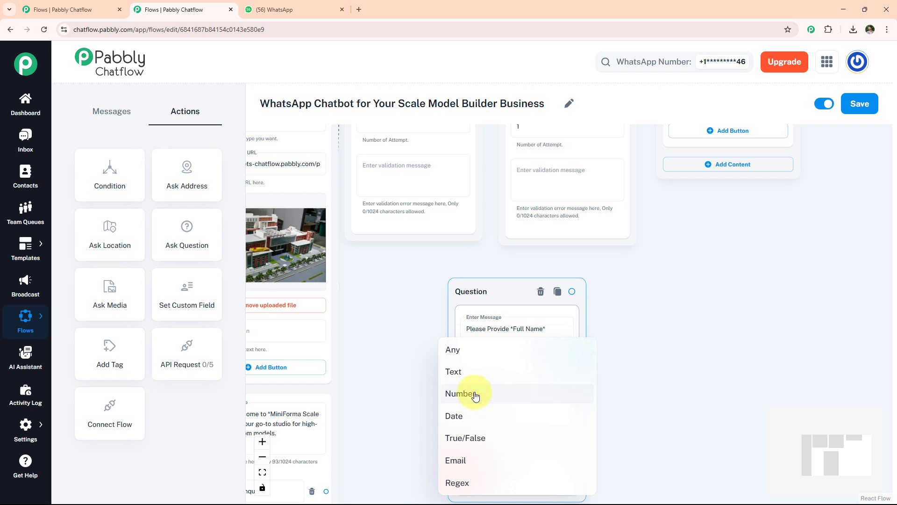
pyautogui.click(475, 371)
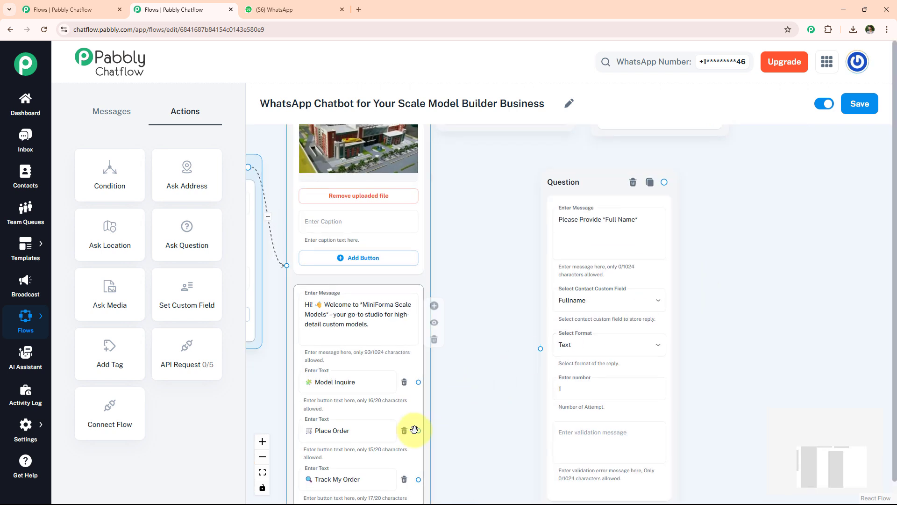
# Step: Link the Place Order button to the full name question
pyautogui.moveTo(418, 430); pyautogui.dragTo(541, 349)
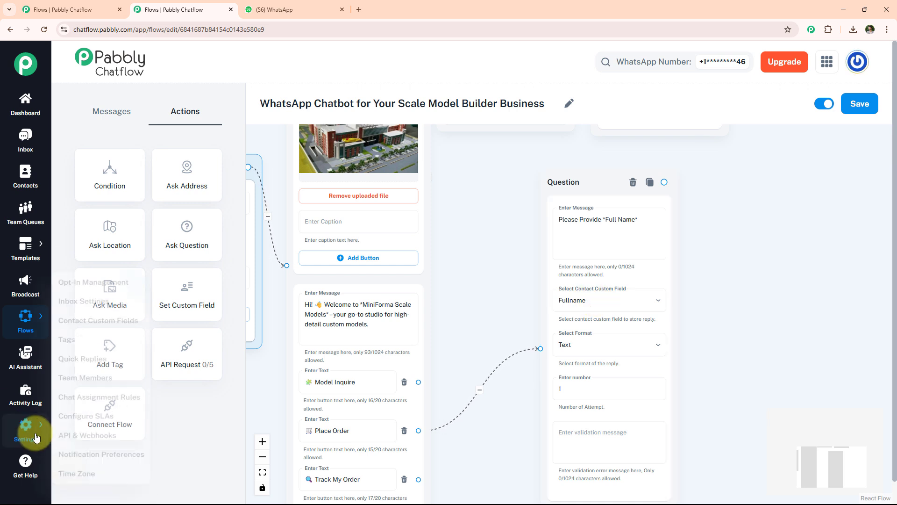
# Step: In the contact custom fields settings, add a new field named xyz and save the settings
pyautogui.moveTo(26, 427)
pyautogui.click(92, 310)
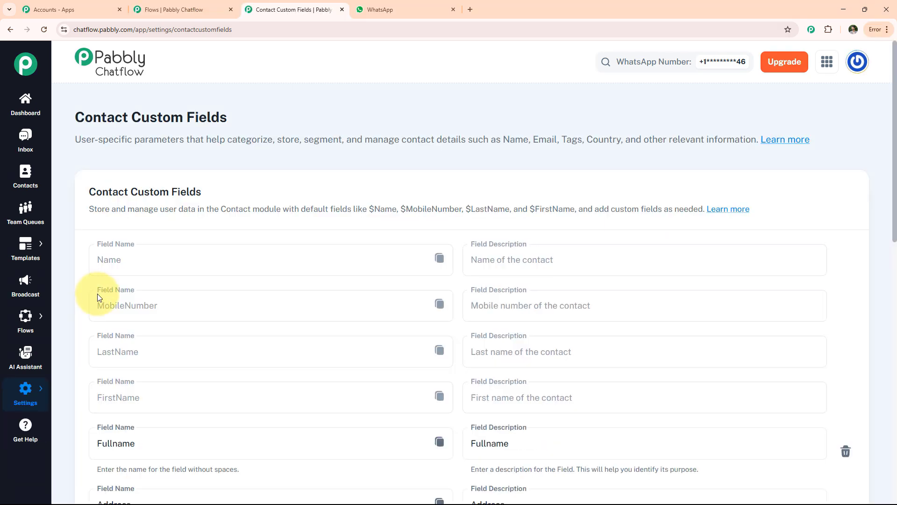
pyautogui.scroll(-4, 99, 296)
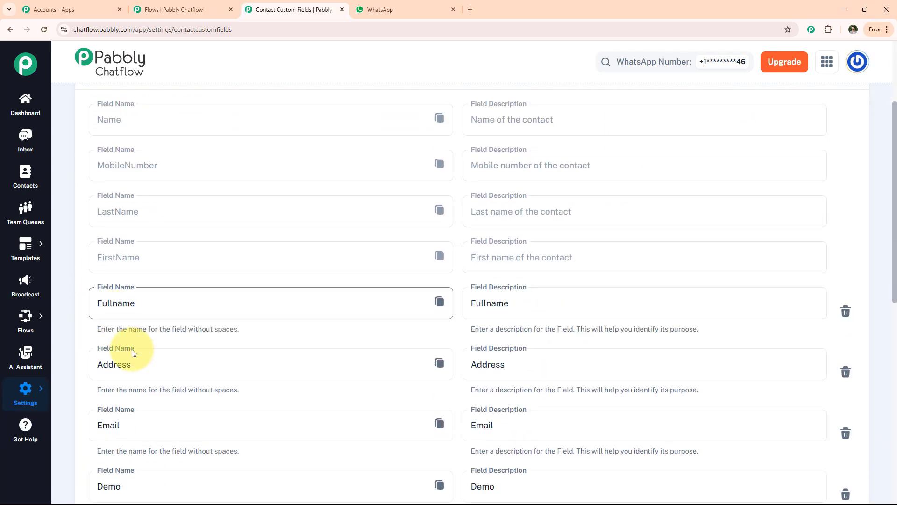
pyautogui.scroll(-6, 139, 354)
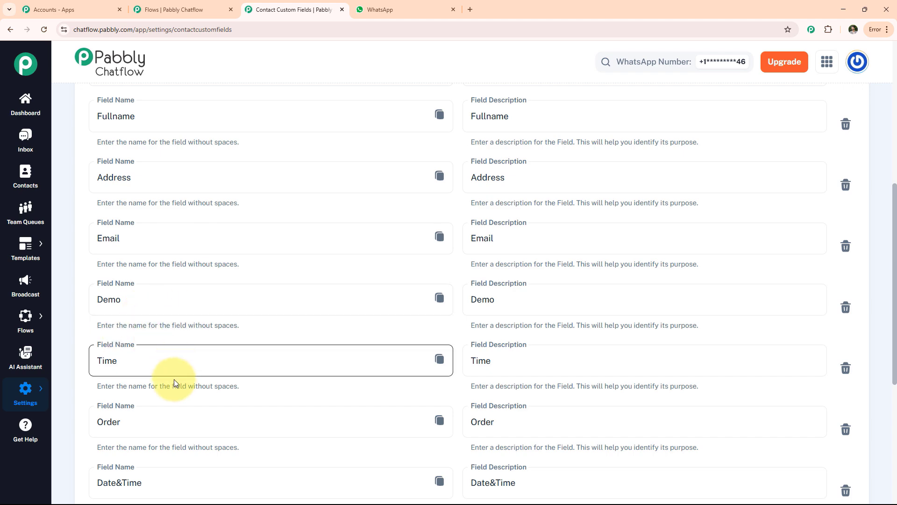
pyautogui.scroll(-3, 160, 371)
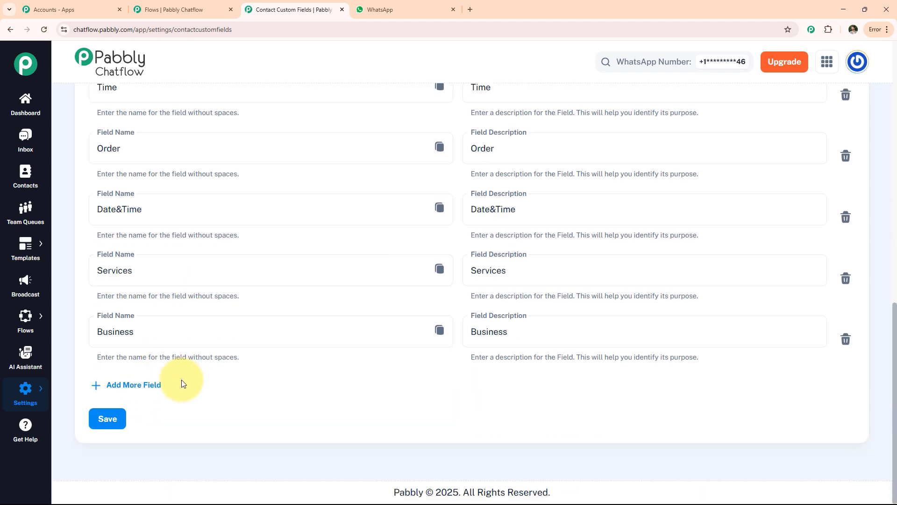
pyautogui.click(127, 387)
pyautogui.click(123, 393)
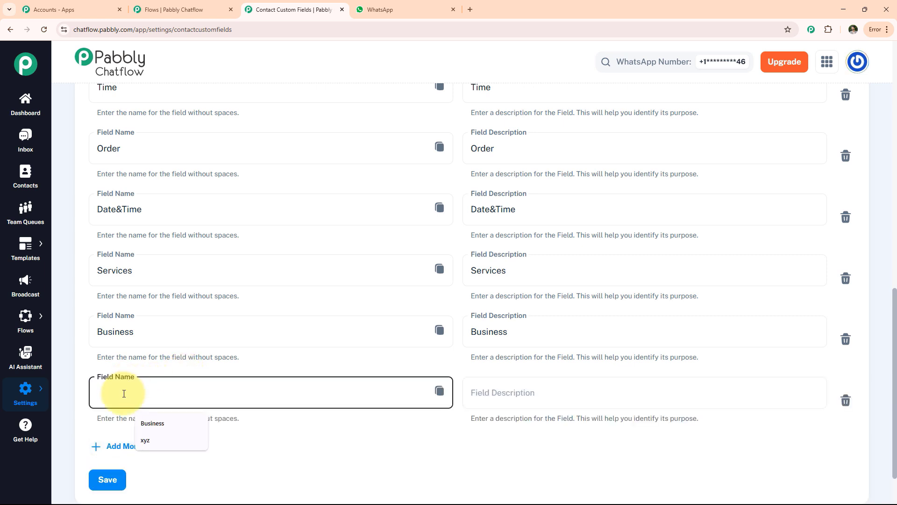
pyautogui.click(152, 437)
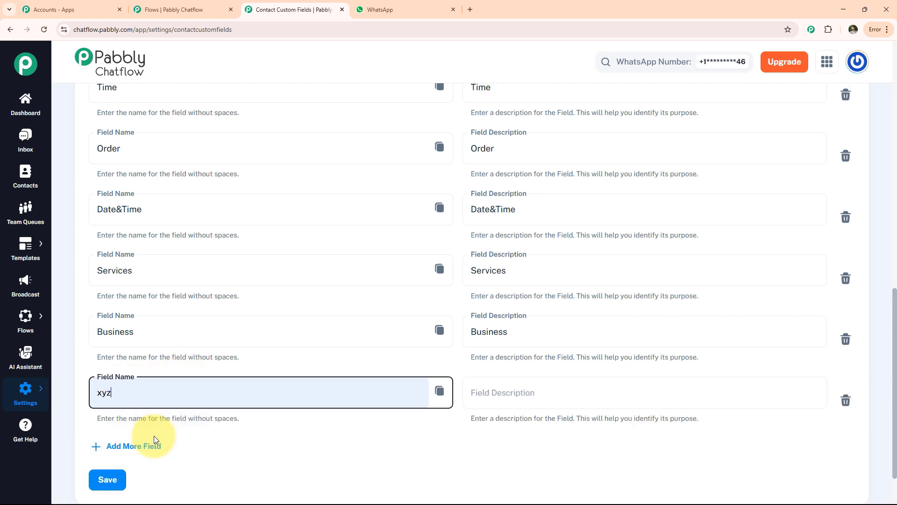
pyautogui.click(107, 480)
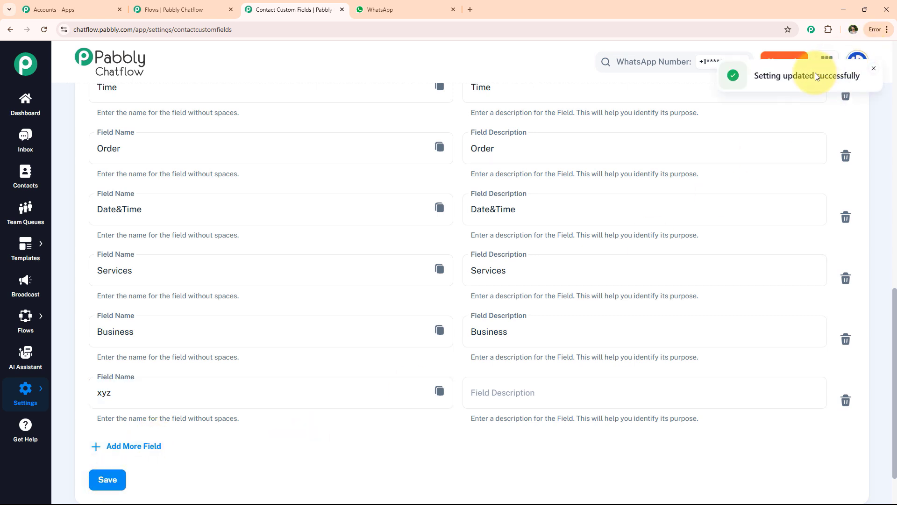
pyautogui.click(800, 100)
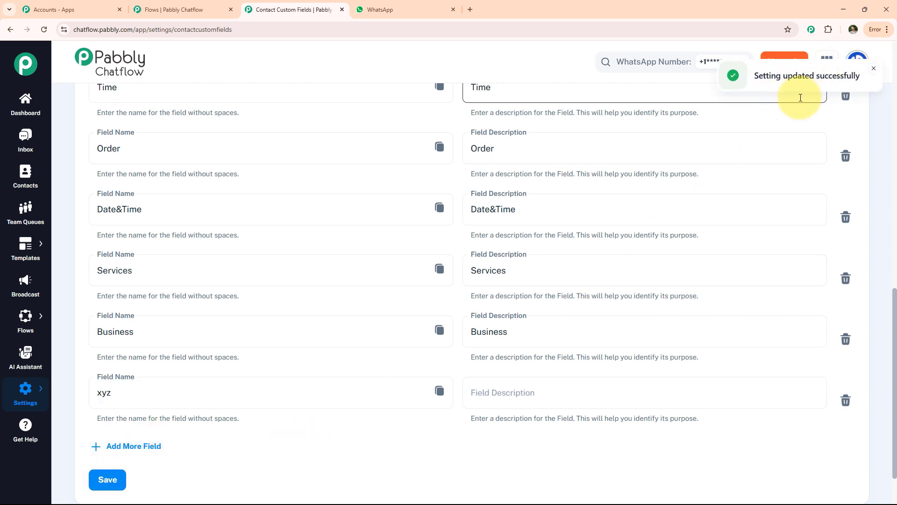
pyautogui.click(531, 401)
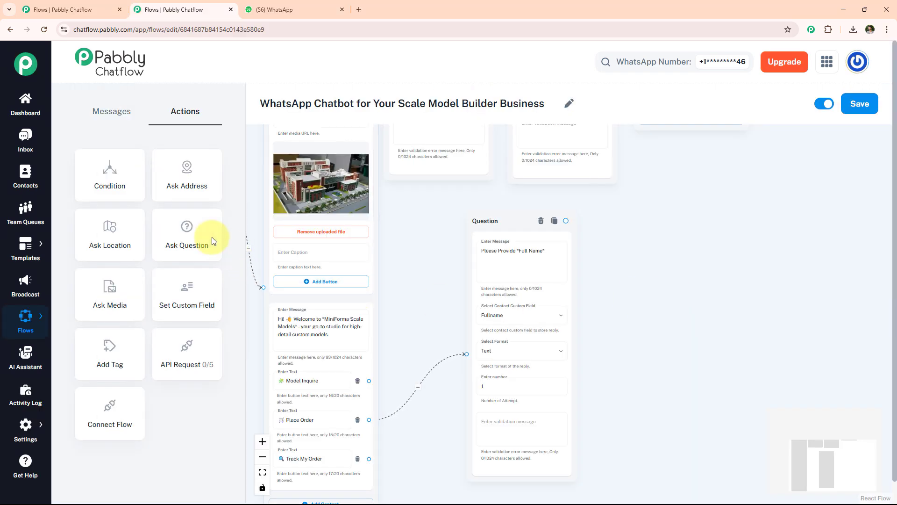
# Step: In the flow, add the question "Please Provide *Model Type*" with custom field Model and Text format, and connect the full name question to it
pyautogui.moveTo(212, 237); pyautogui.dragTo(643, 225)
pyautogui.click(678, 268)
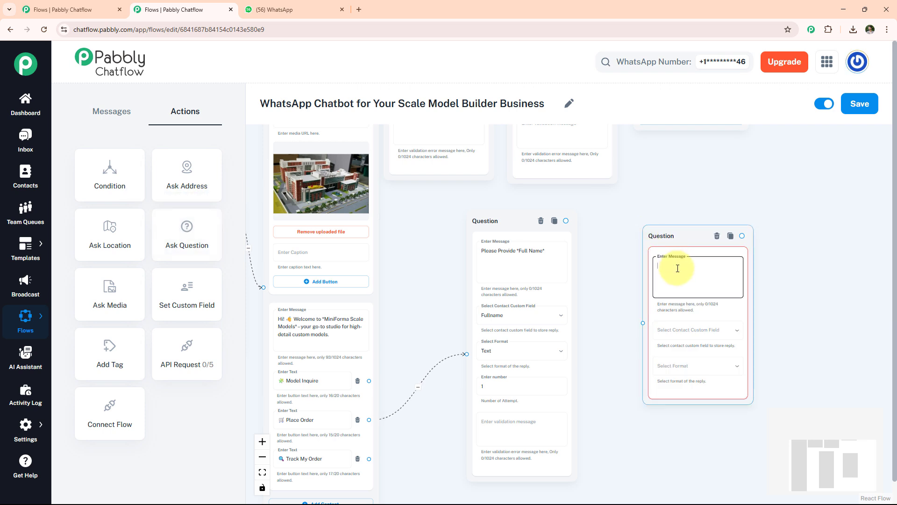
pyautogui.write('Please Provide *Model Type*')
pyautogui.click(690, 330)
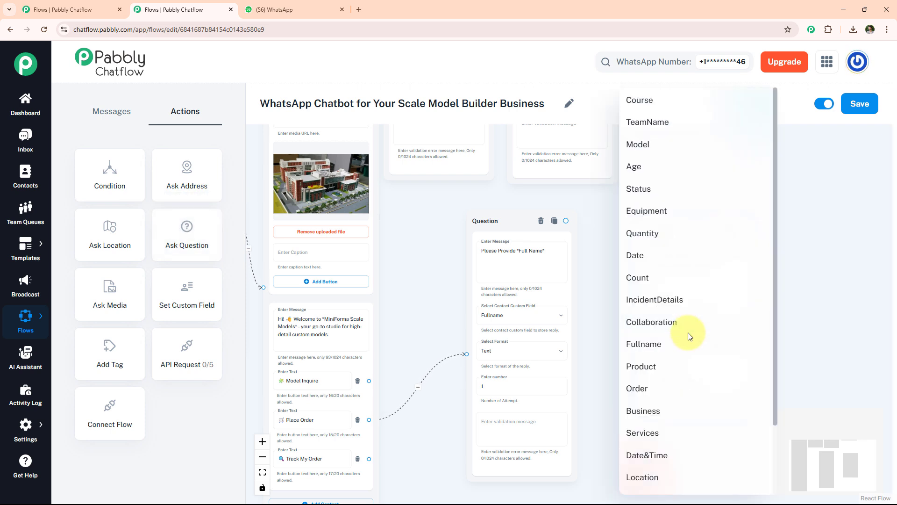
pyautogui.click(660, 145)
pyautogui.click(709, 369)
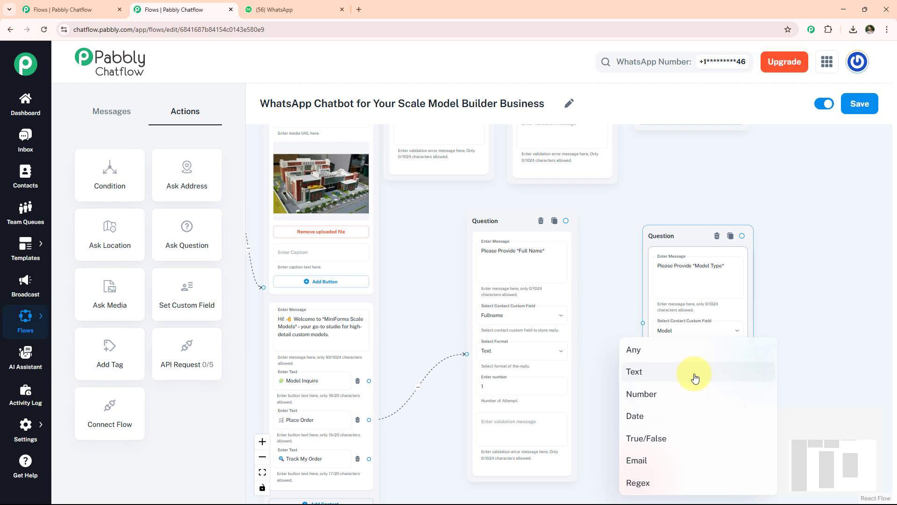
pyautogui.click(693, 373)
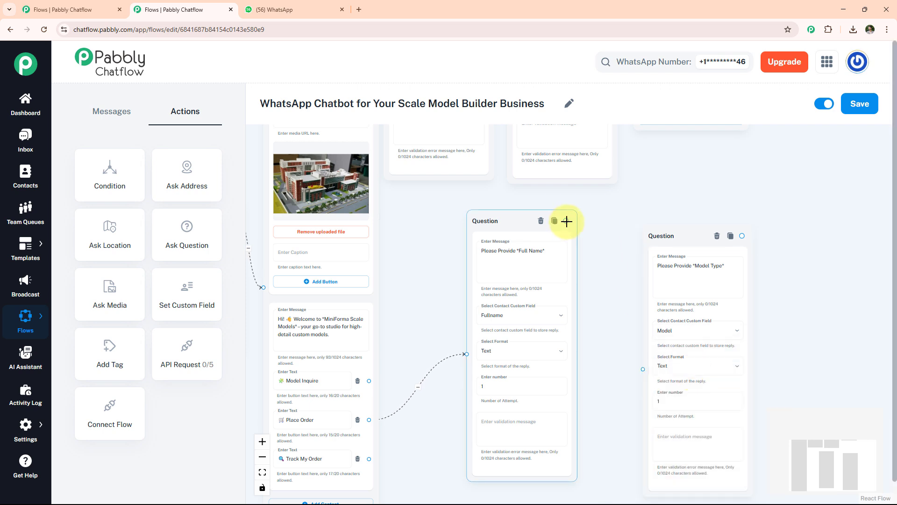
pyautogui.moveTo(567, 221); pyautogui.dragTo(661, 414)
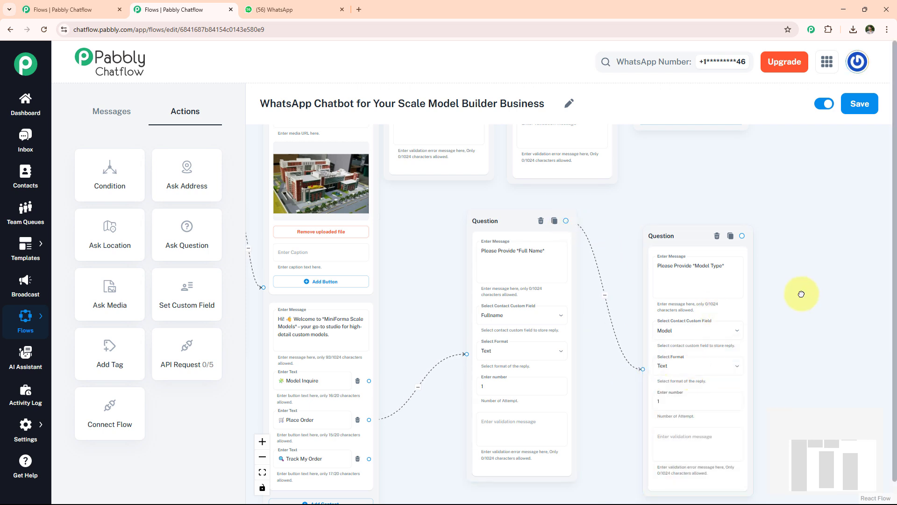
# Step: Add the question "Please Provide *Scale/Dimensions*" with custom field Area and Text format, and connect the model type question to it
pyautogui.moveTo(801, 294); pyautogui.dragTo(668, 290)
pyautogui.moveTo(206, 227); pyautogui.dragTo(689, 224)
pyautogui.click(719, 263)
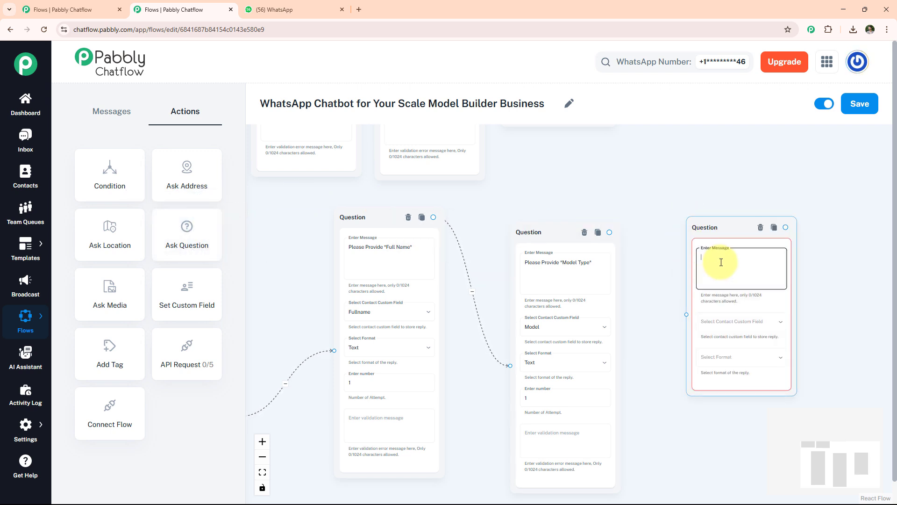
pyautogui.hotkey('ctrl', 'v')
pyautogui.click(731, 322)
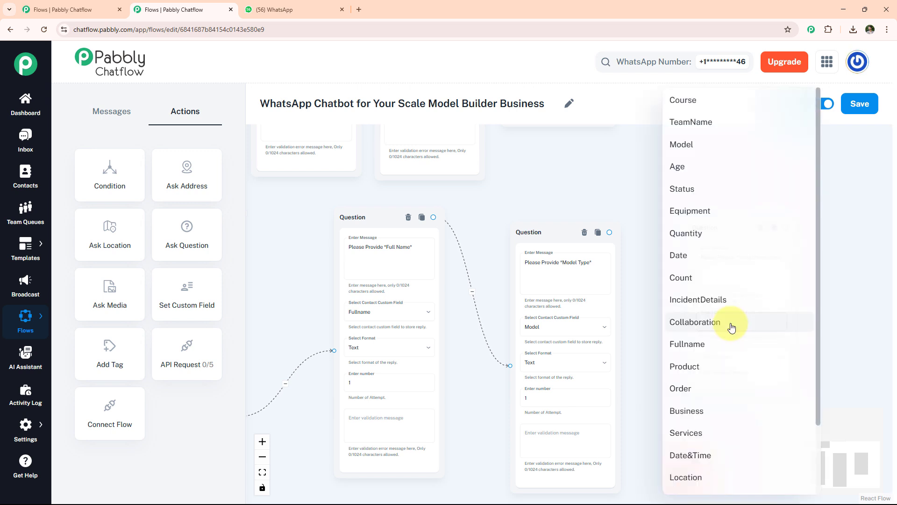
pyautogui.scroll(-3, 726, 355)
pyautogui.click(681, 435)
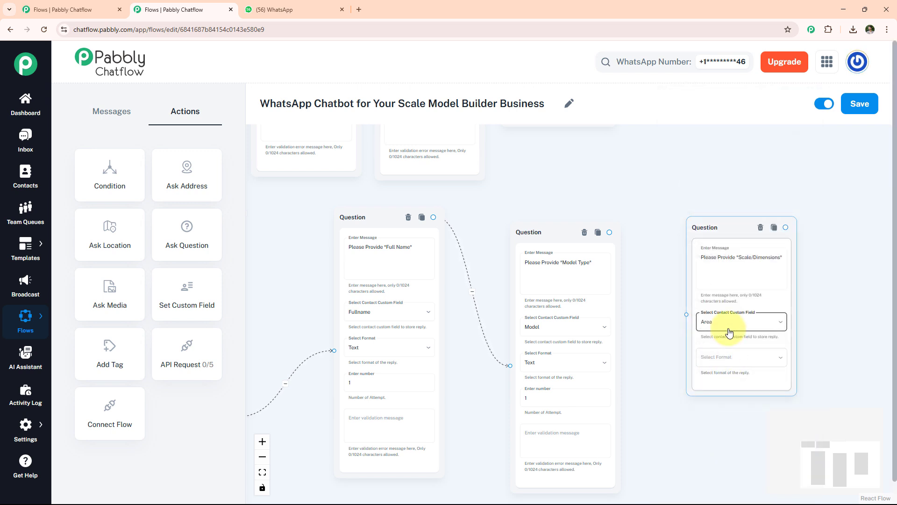
pyautogui.click(730, 358)
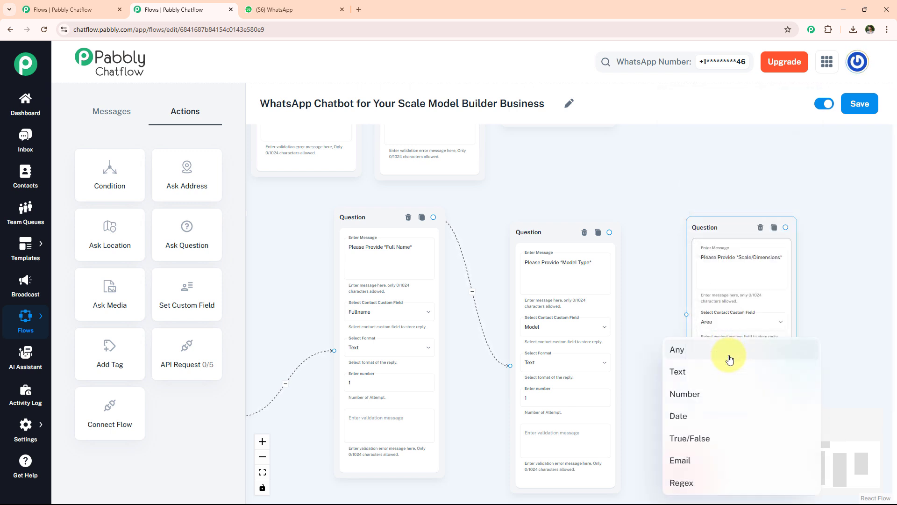
pyautogui.click(708, 379)
pyautogui.moveTo(609, 232); pyautogui.dragTo(684, 360)
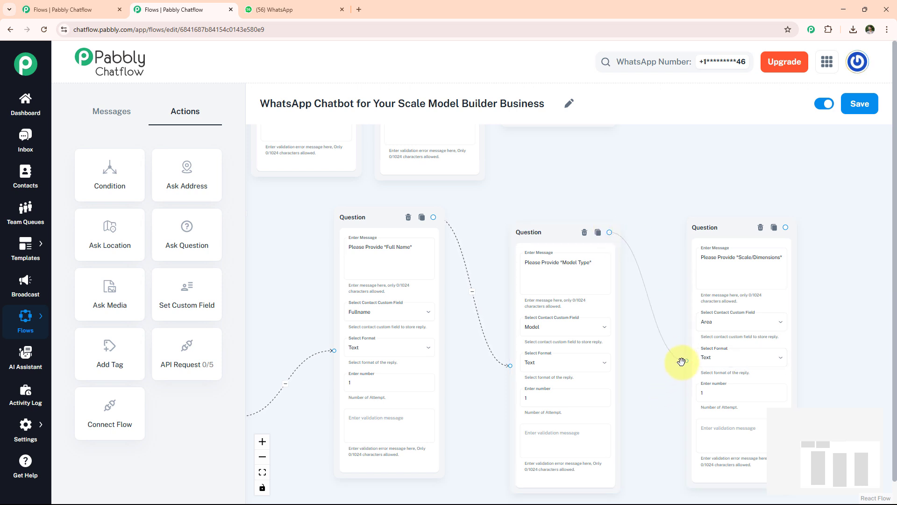
# Step: Add the question "Please Provide Delivery *Address*" with custom field Address and Text format, linked from and placed beside the scale question
pyautogui.moveTo(864, 324); pyautogui.dragTo(681, 332)
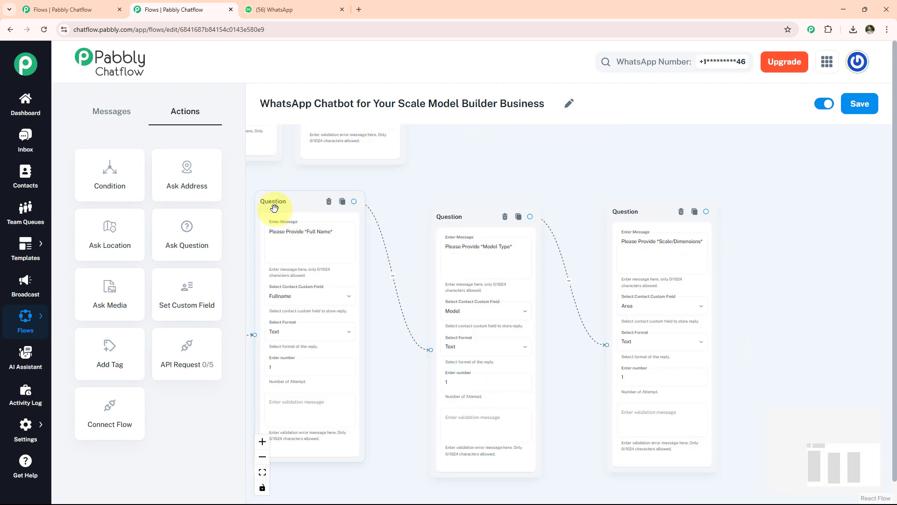
pyautogui.moveTo(199, 230); pyautogui.dragTo(779, 217)
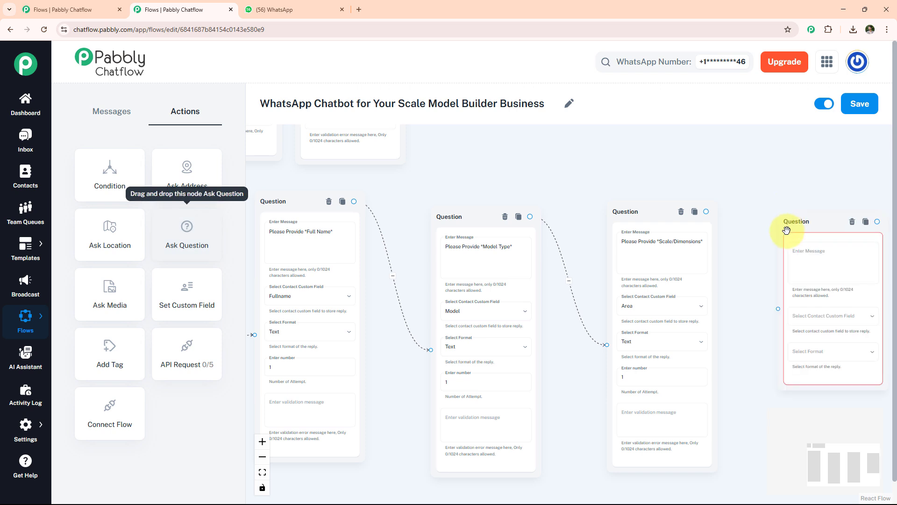
pyautogui.click(813, 254)
pyautogui.write('Please Provide *Delivery Address*')
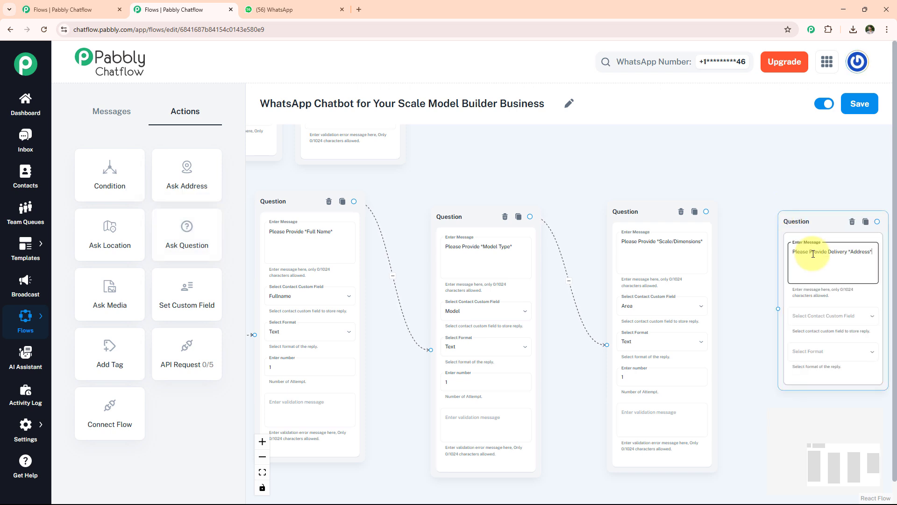
pyautogui.click(817, 316)
pyautogui.scroll(-3, 789, 345)
pyautogui.click(757, 481)
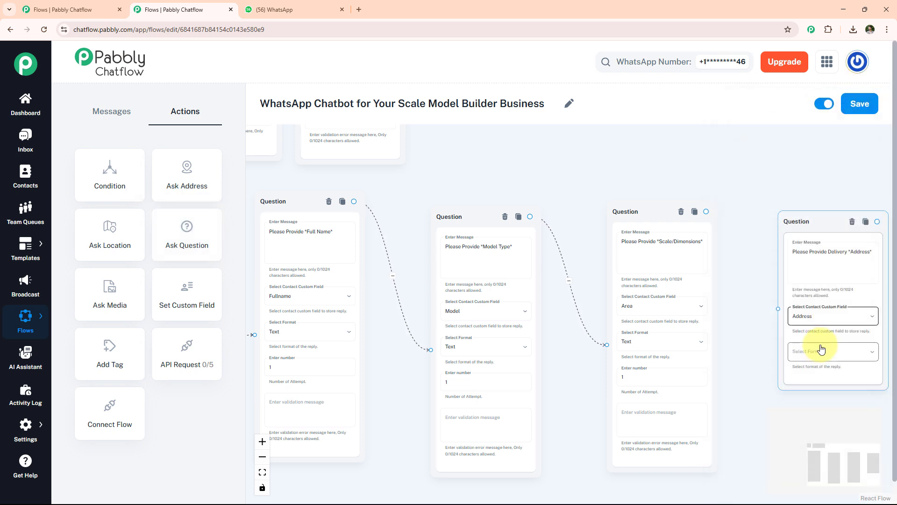
pyautogui.click(819, 346)
pyautogui.click(765, 372)
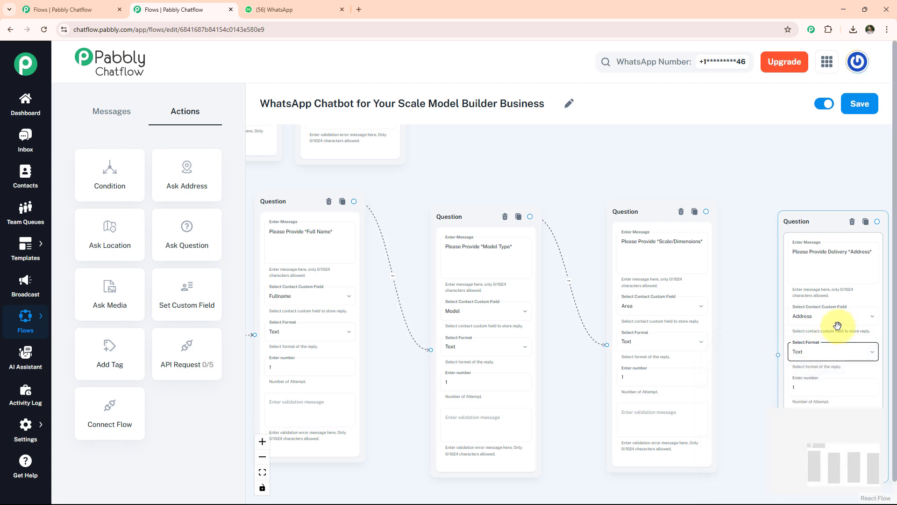
pyautogui.moveTo(706, 211); pyautogui.dragTo(778, 355)
pyautogui.moveTo(778, 222); pyautogui.dragTo(753, 226)
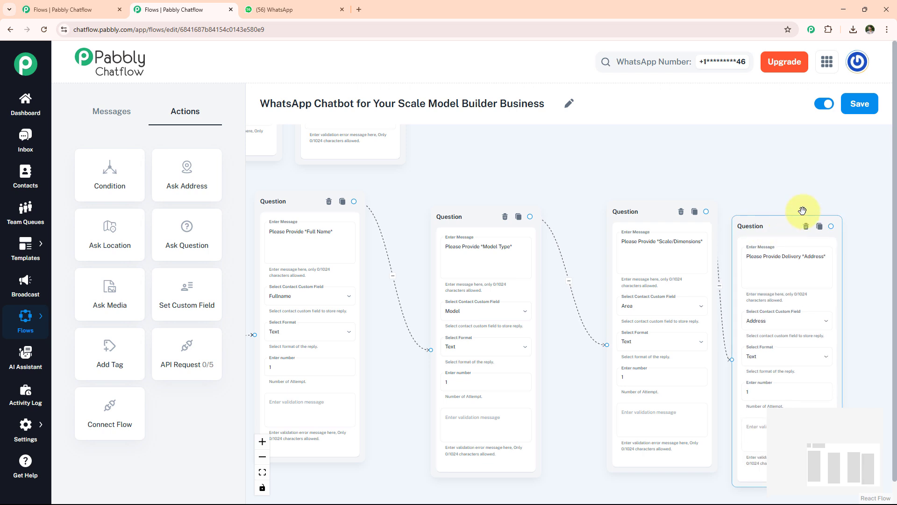
# Step: Add a text message after the address question with "*Details*:" and lines for Model Type *$Model*, Scale/Dimensions *$Area* and Delivery Address *$Address*
pyautogui.moveTo(834, 196); pyautogui.dragTo(606, 201)
pyautogui.click(111, 112)
pyautogui.moveTo(88, 172); pyautogui.dragTo(631, 224)
pyautogui.click(689, 265)
pyautogui.write('*Details*: ✔ Model Type: *$Model* ✏ Scale/Dimensions: *$Area* 📦 Delivery Address: *$Address*')
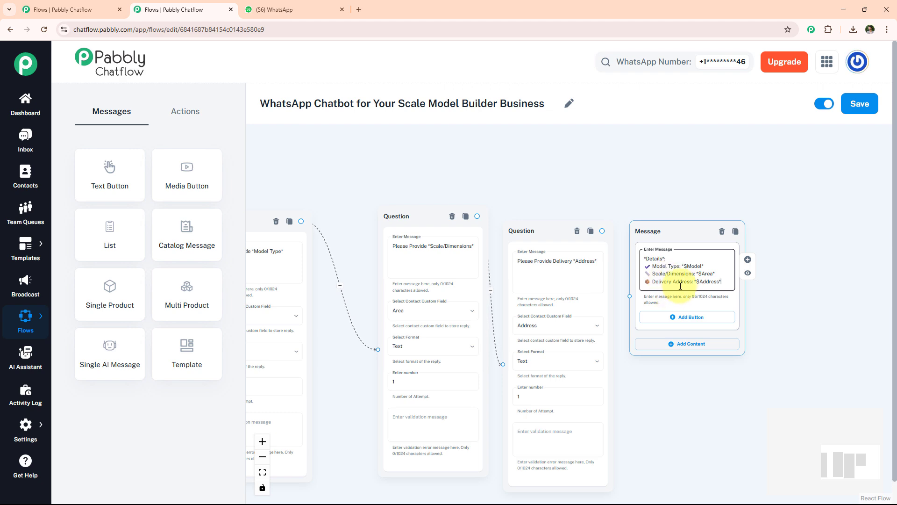
pyautogui.scroll(3, 683, 268)
pyautogui.scroll(1, 684, 267)
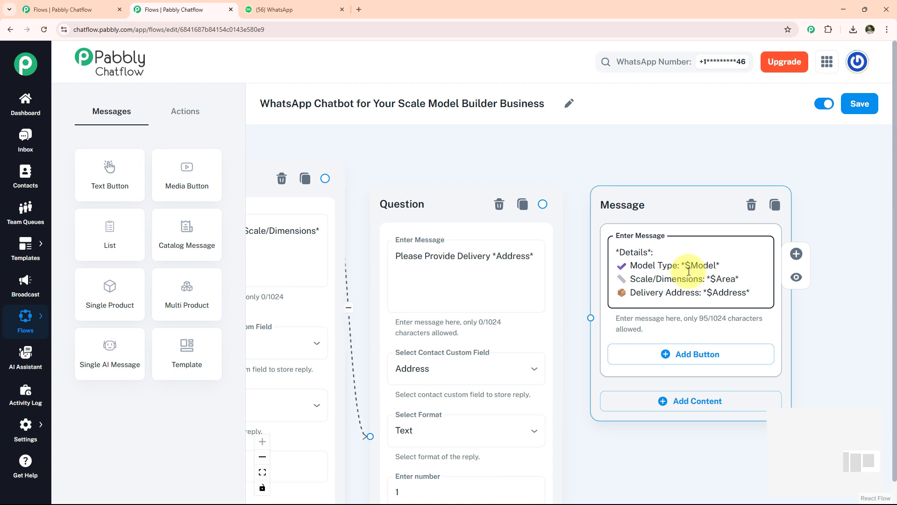
# Step: Give the details message a button labelled Confirm and connect the delivery address question to this message
pyautogui.click(683, 360)
pyautogui.click(678, 359)
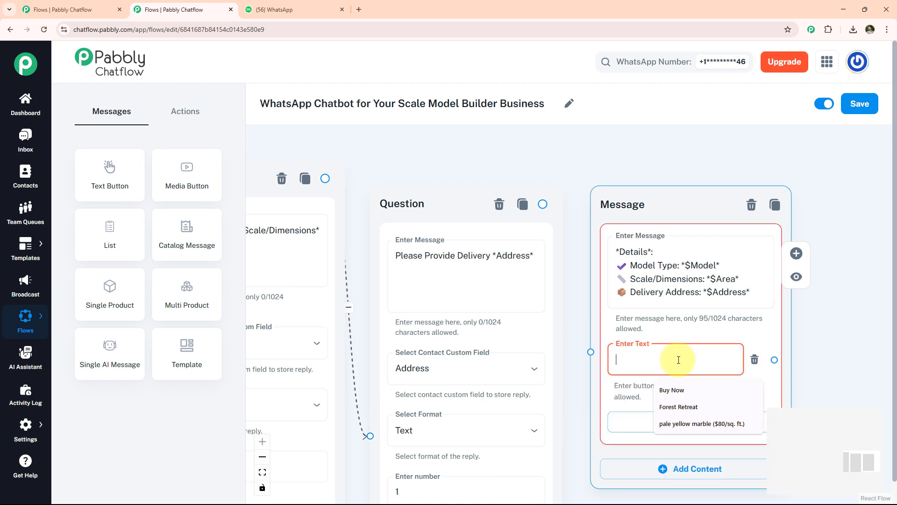
pyautogui.write('Confirm')
pyautogui.moveTo(543, 204); pyautogui.dragTo(587, 356)
# Step: Link Confirm to a new closing message ending "We're here to turn your big ideas into perfect miniatures. Ping us anytime on WhatsApp!" and save the flow
pyautogui.moveTo(821, 297); pyautogui.dragTo(637, 296)
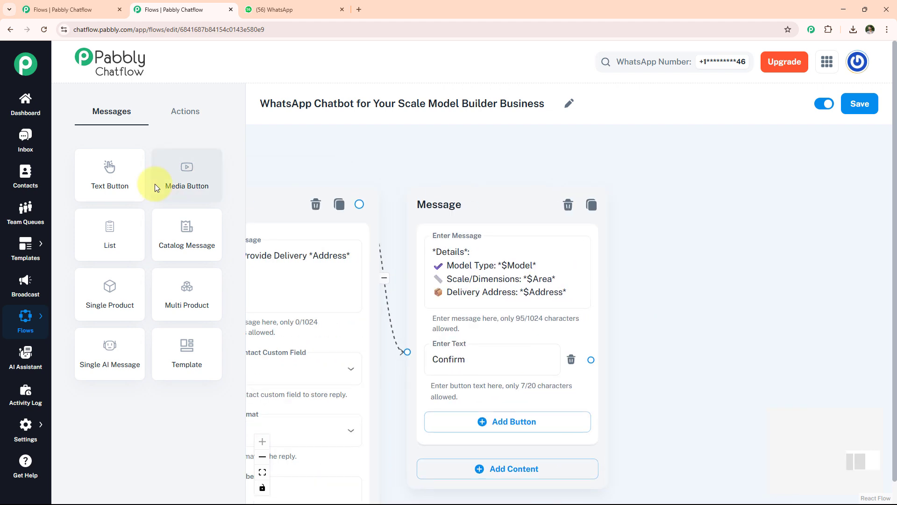
pyautogui.moveTo(142, 180); pyautogui.dragTo(675, 195)
pyautogui.click(751, 268)
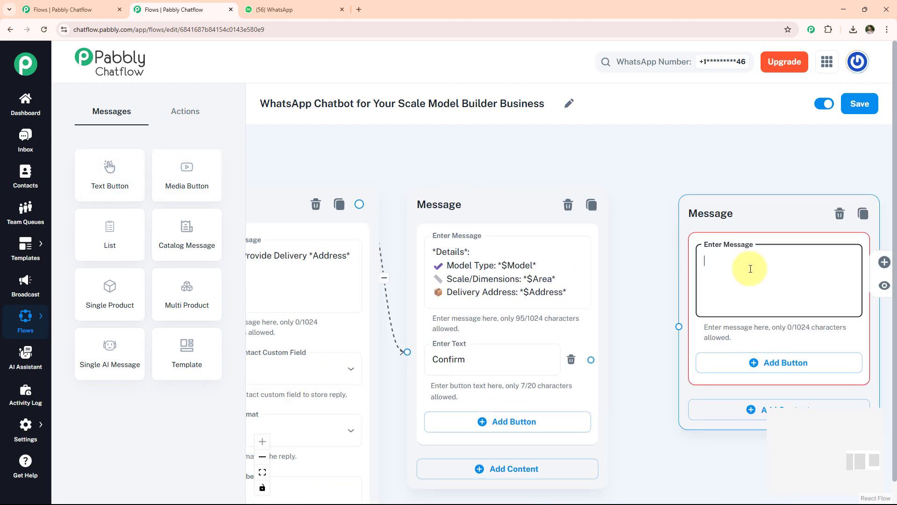
pyautogui.hotkey('ctrl', 'v')
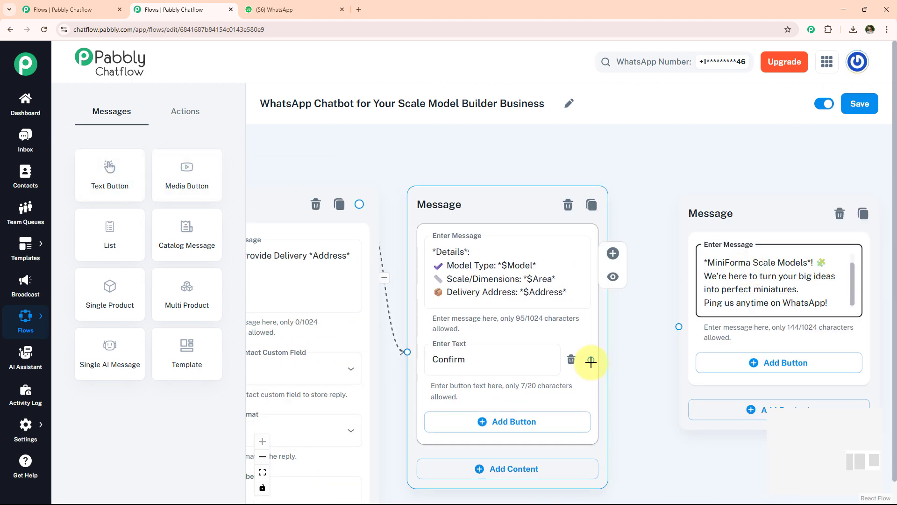
pyautogui.moveTo(591, 360); pyautogui.dragTo(676, 325)
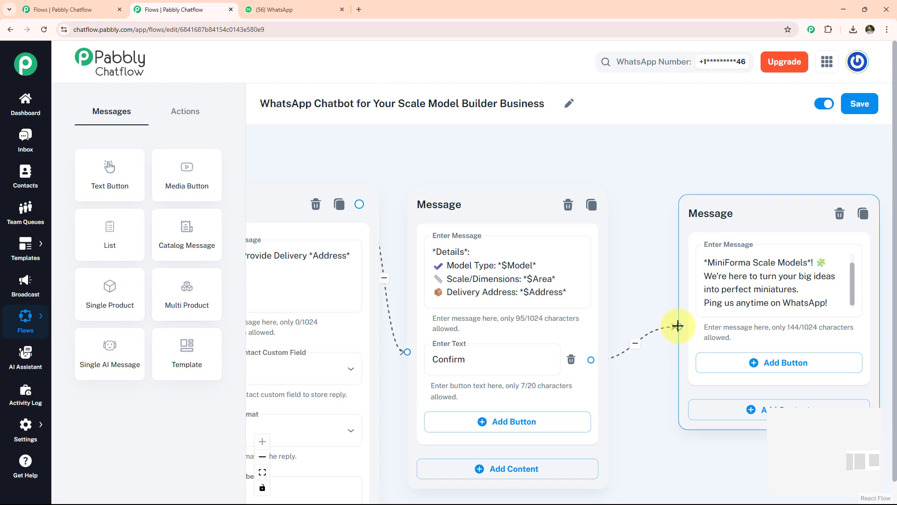
pyautogui.click(841, 112)
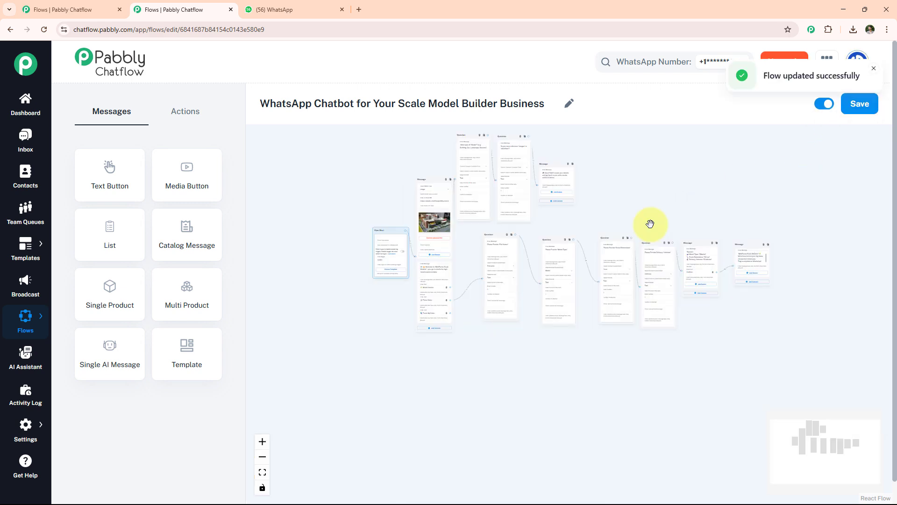
# Step: Add the question "Please enter your *Order ID*" below the order questions, with custom field Order and Text format
pyautogui.click(185, 111)
pyautogui.moveTo(187, 233); pyautogui.dragTo(544, 400)
pyautogui.click(544, 399)
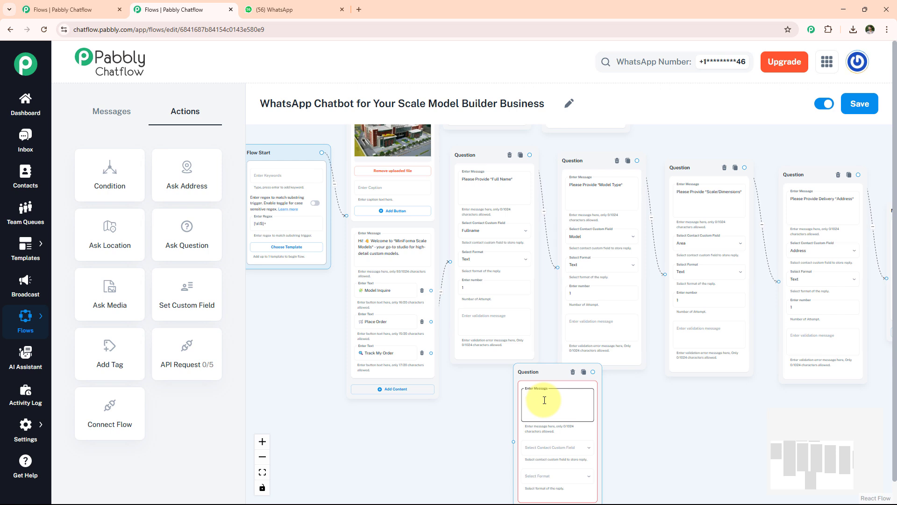
pyautogui.write('Please enter your *Order ID*')
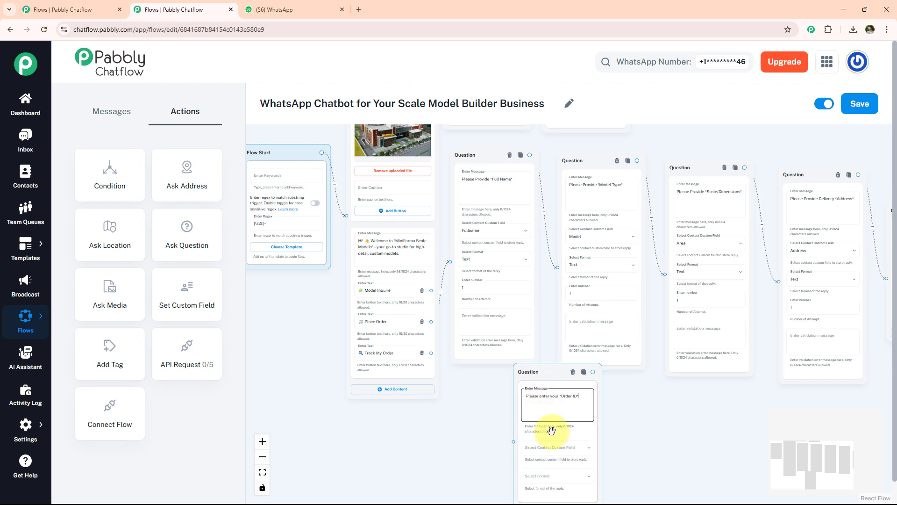
pyautogui.click(561, 448)
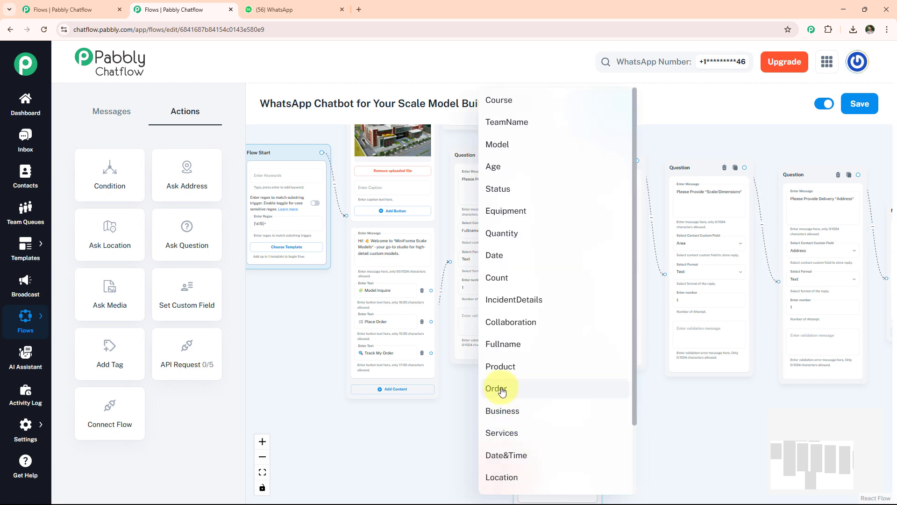
pyautogui.click(531, 388)
pyautogui.click(557, 481)
pyautogui.click(515, 383)
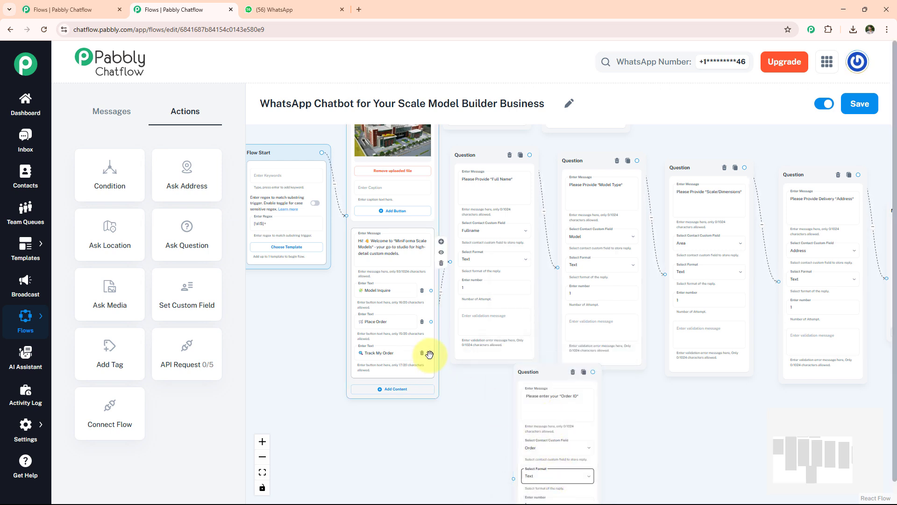
# Step: Connect Track My Order to the Order ID question and that question to the existing 24-hour quote message, and save the flow
pyautogui.moveTo(430, 354)
pyautogui.mouseDown()
pyautogui.moveTo(494, 465)
pyautogui.moveTo(513, 478)
pyautogui.mouseUp()
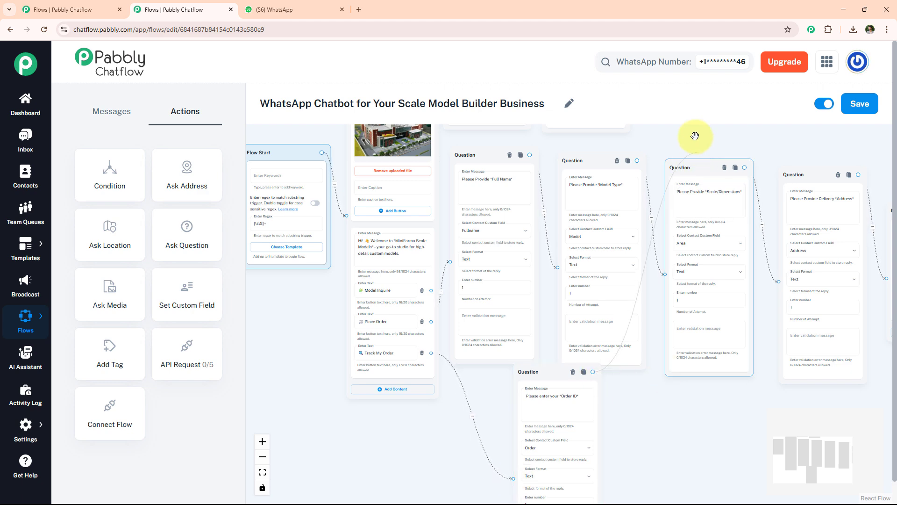
pyautogui.scroll(5, 695, 136)
pyautogui.moveTo(644, 265); pyautogui.dragTo(643, 266)
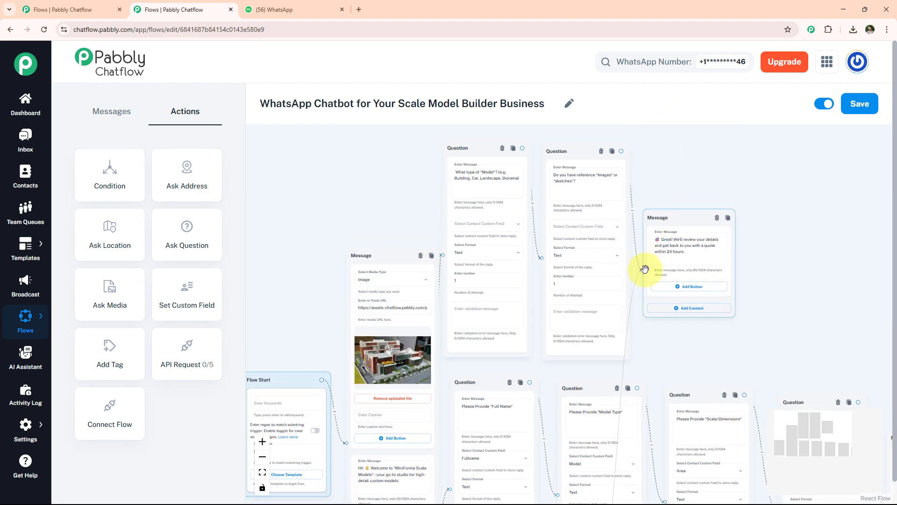
pyautogui.click(858, 104)
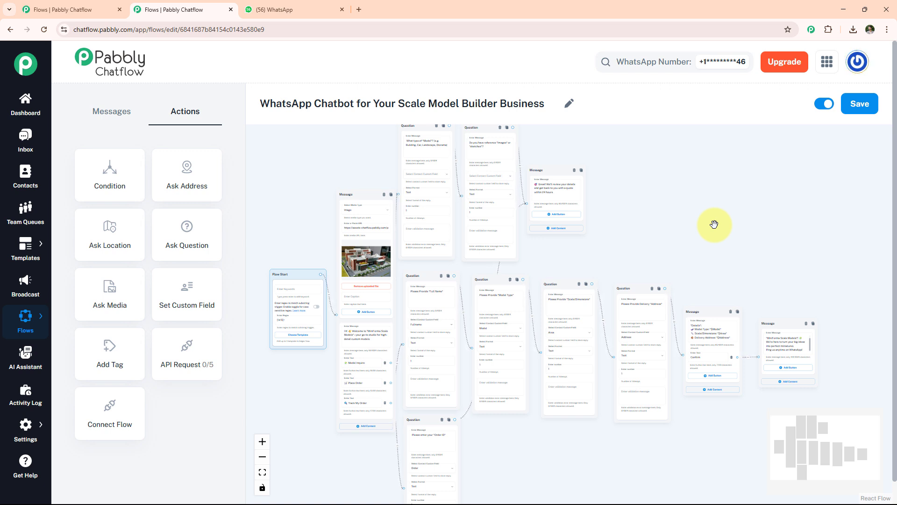
# Step: Switch to WhatsApp and send "Hello" in the Scale Model Builder Business chat to trigger the chatbot
pyautogui.click(289, 9)
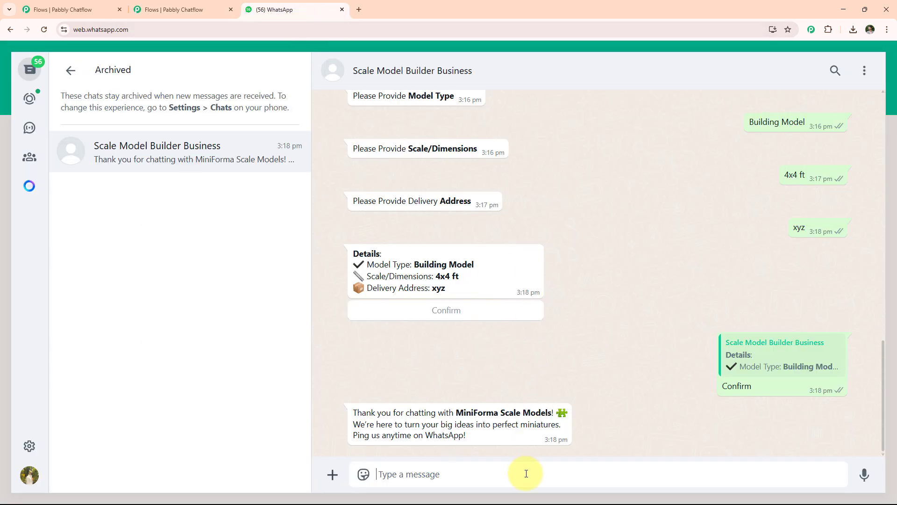
pyautogui.write('Hello')
pyautogui.press('Return')
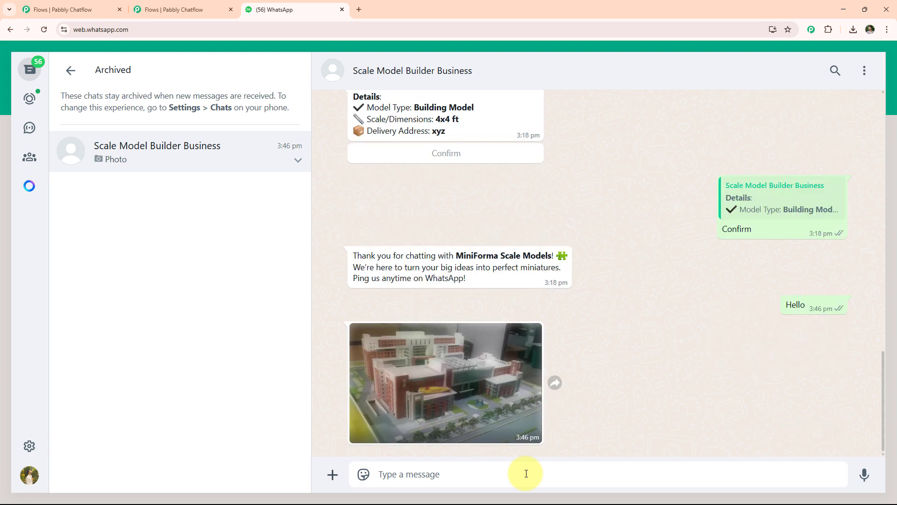